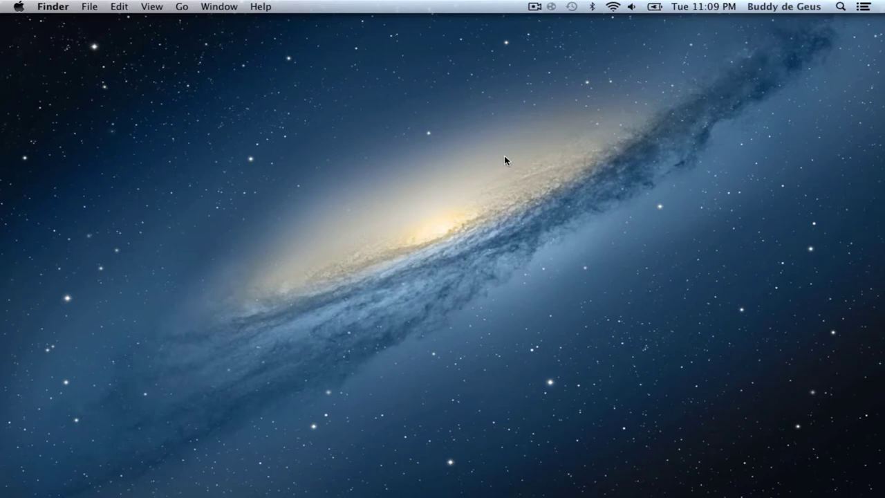
# Look over the downloaded files in the Downloads stack without opening any.
pyautogui.moveTo(152, 491)
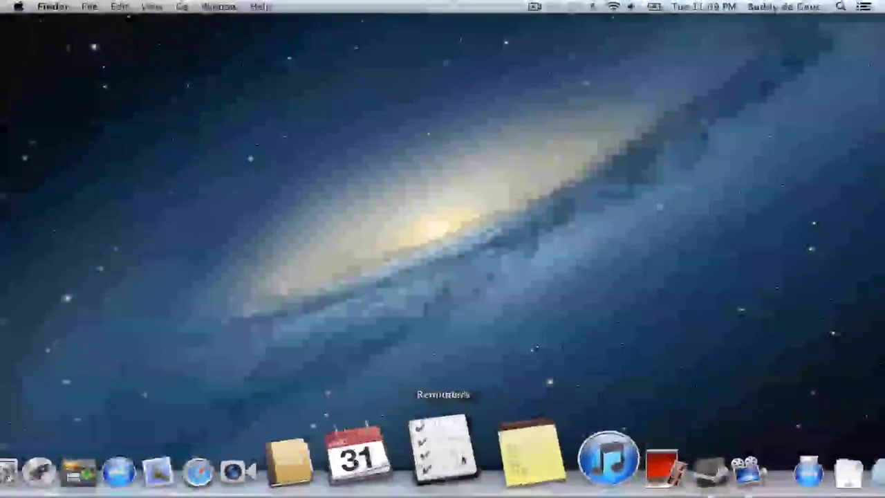
pyautogui.click(785, 435)
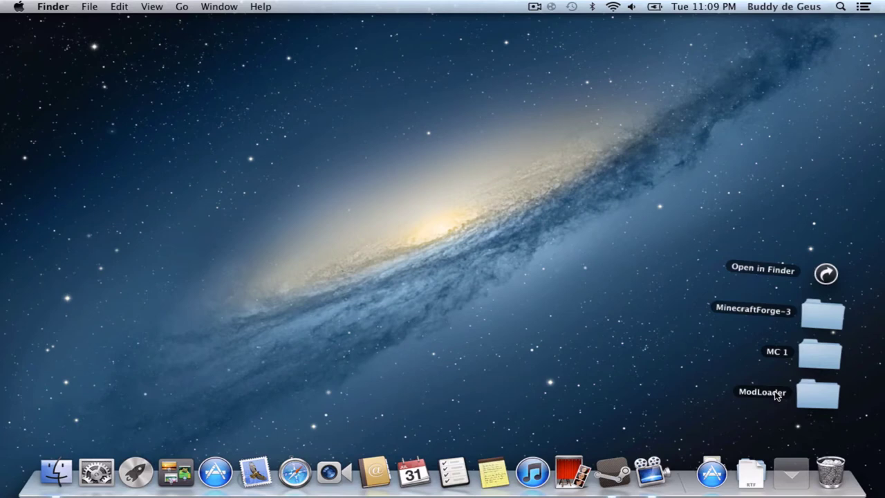
pyautogui.click(705, 385)
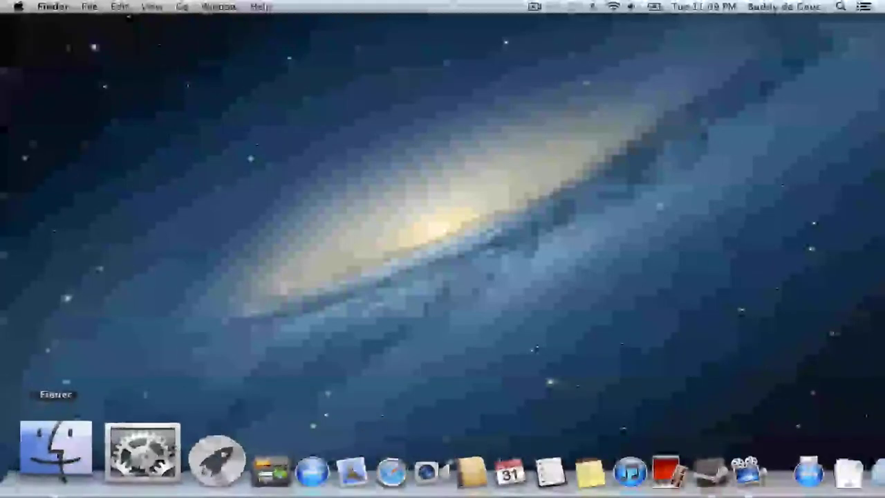
# Go to ~/Library/Application Support/ in a new Finder window.
pyautogui.click(60, 453)
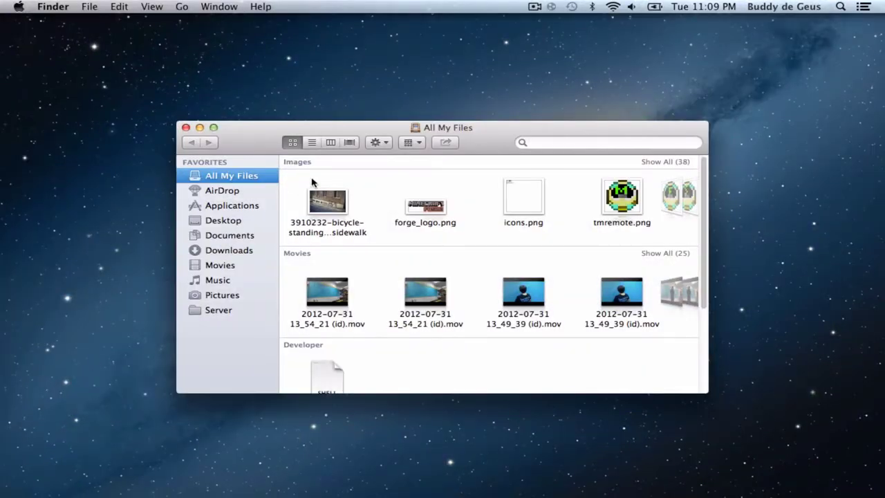
pyautogui.press('super+shift+g')
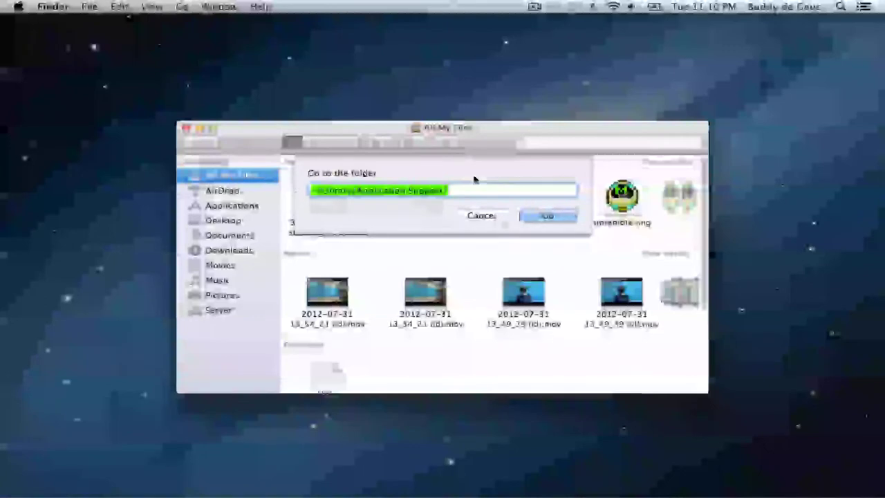
pyautogui.click(562, 217)
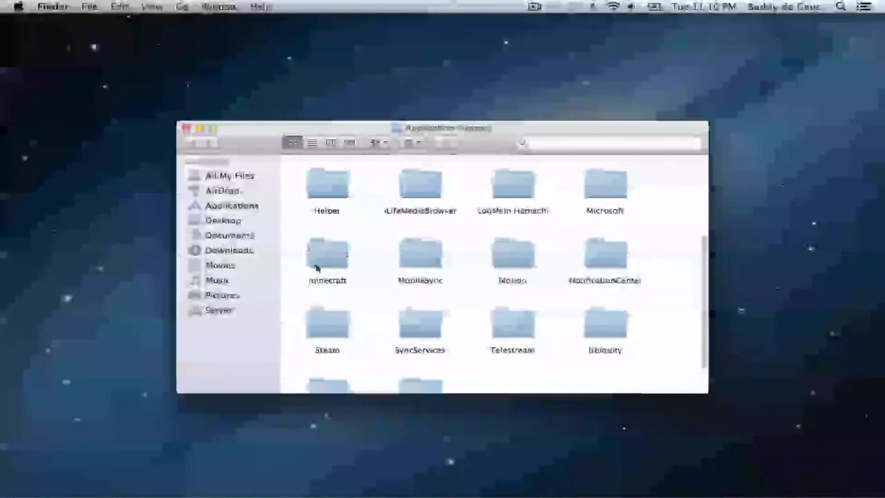
# Look through the minecraft folder and its saves folder, then return to Application Support.
pyautogui.click(324, 259)
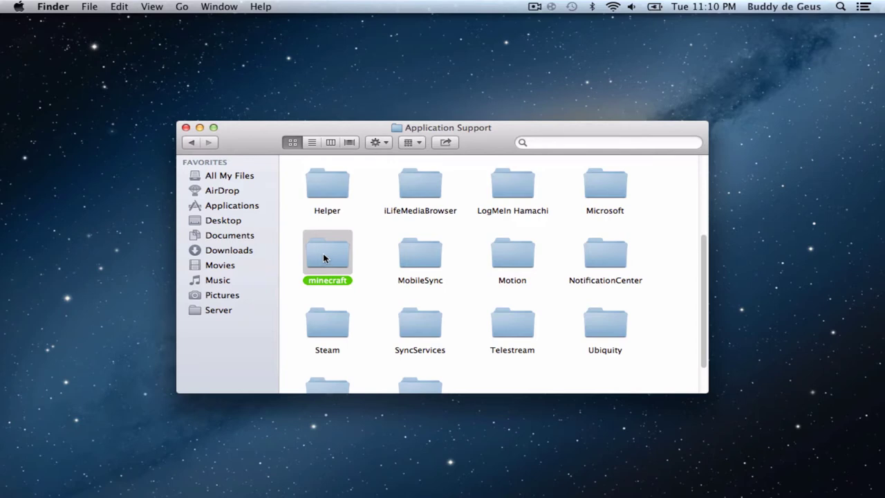
pyautogui.doubleClick(324, 257)
pyautogui.doubleClick(323, 257)
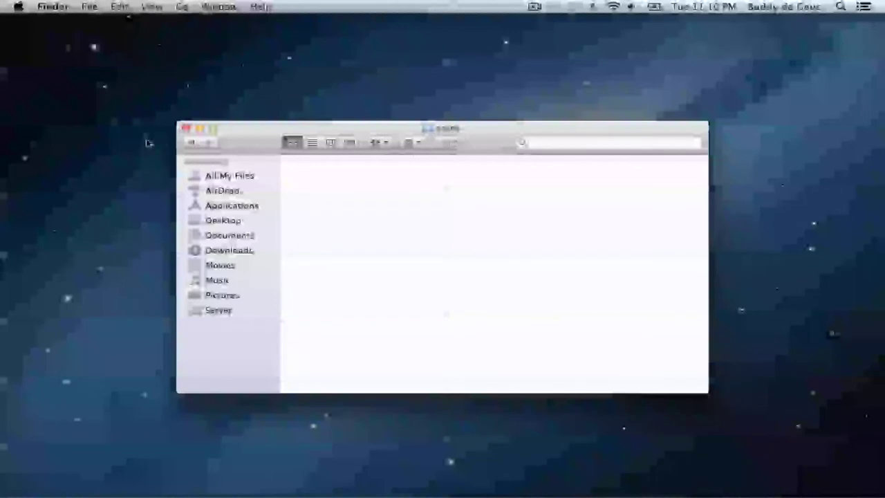
pyautogui.click(192, 144)
pyautogui.click(324, 267)
pyautogui.doubleClick(324, 266)
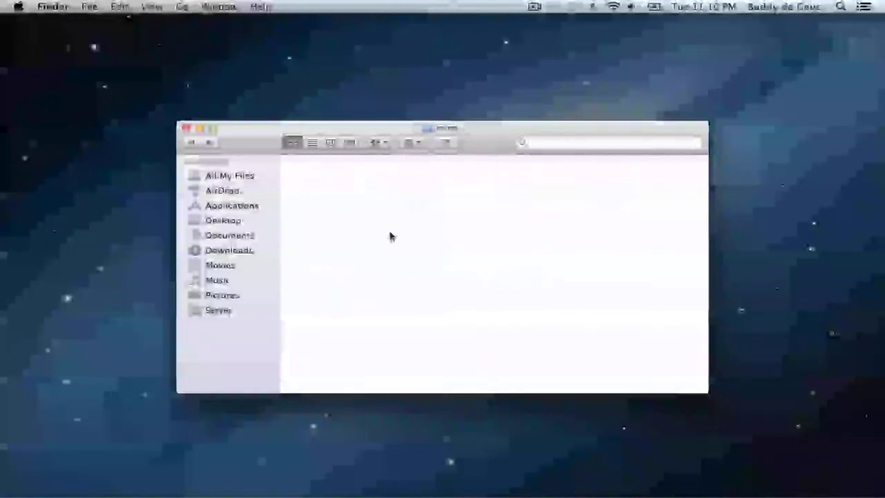
pyautogui.click(193, 143)
pyautogui.click(193, 143)
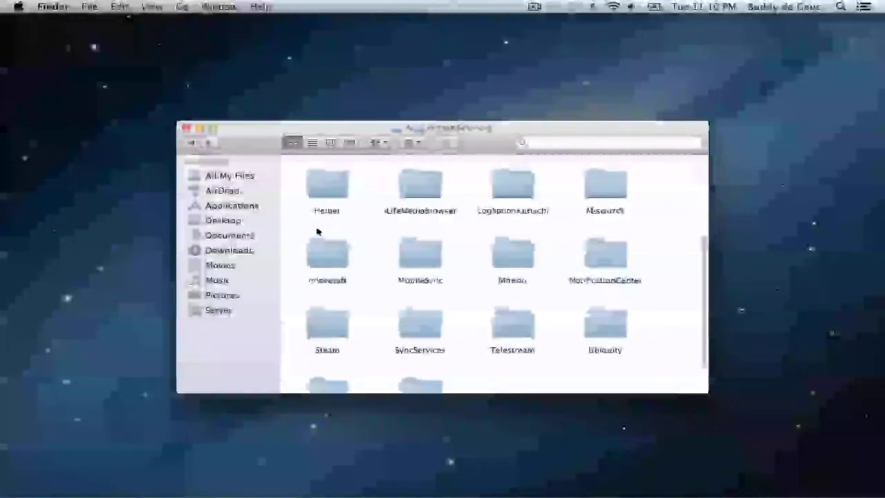
# Move the minecraft folder to the Trash, empty the Trash, and close the window.
pyautogui.rightClick(334, 259)
pyautogui.click(366, 281)
pyautogui.moveTo(791, 477)
pyautogui.click(823, 450)
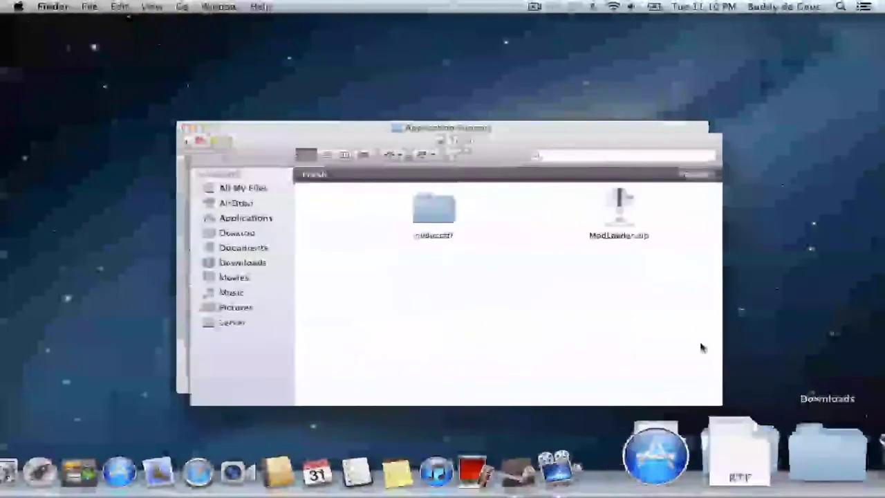
pyautogui.click(700, 178)
pyautogui.click(526, 186)
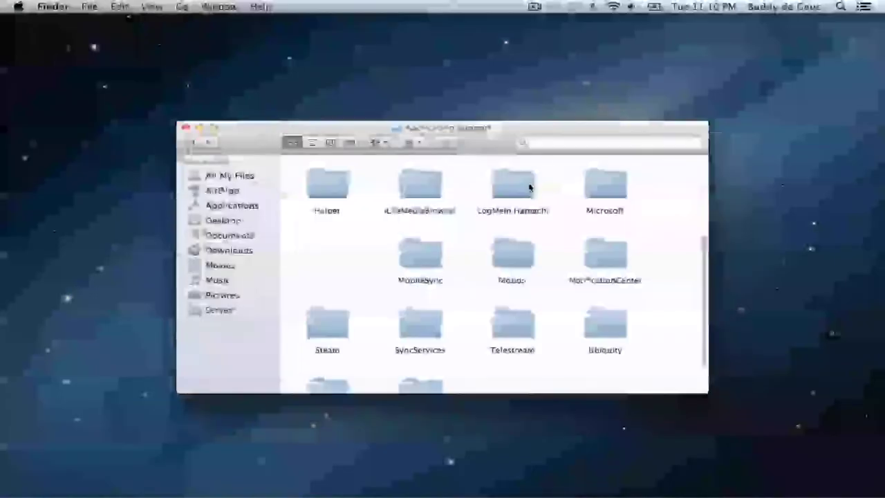
pyautogui.click(187, 130)
pyautogui.moveTo(793, 453)
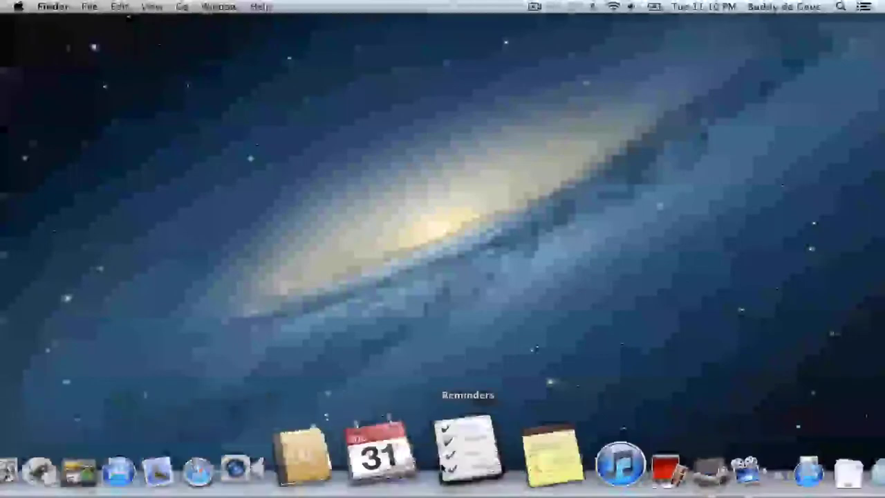
# Launch Minecraft from Applications, log in with a username using Force Update to redownload 1.2.5, then quit.
pyautogui.click(701, 451)
pyautogui.scroll(-5, 580, 356)
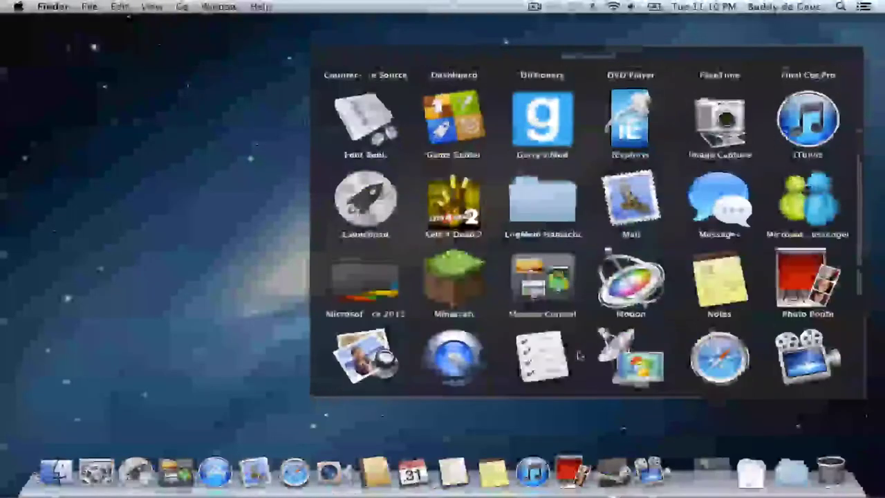
pyautogui.click(453, 280)
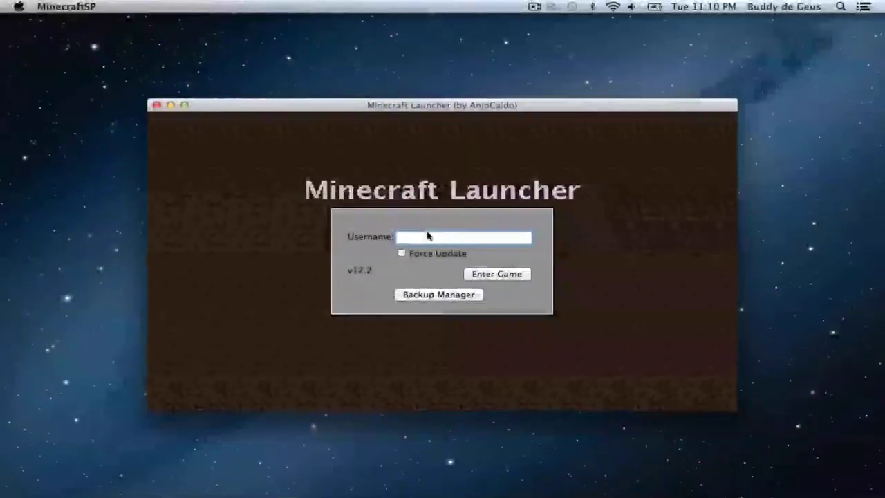
pyautogui.write('Buddy3646')
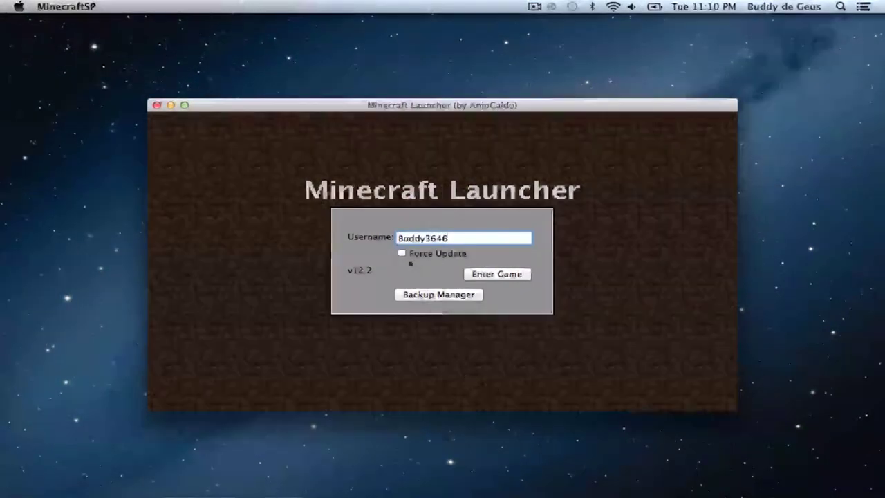
pyautogui.click(443, 254)
pyautogui.click(492, 276)
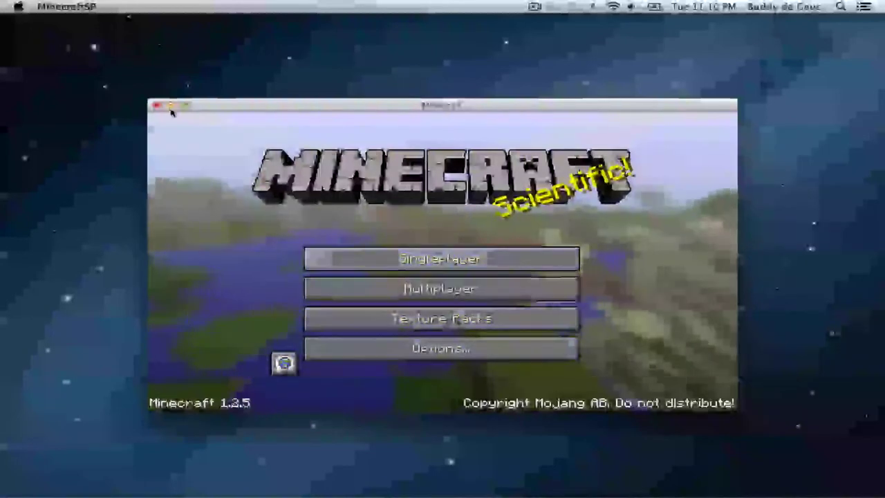
pyautogui.click(156, 106)
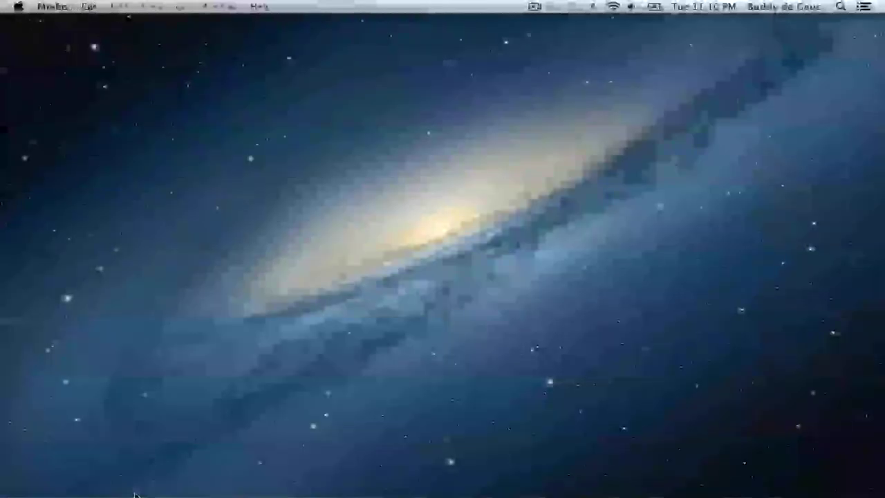
# Go to the Application Support folder in a new Finder window.
pyautogui.moveTo(76, 495)
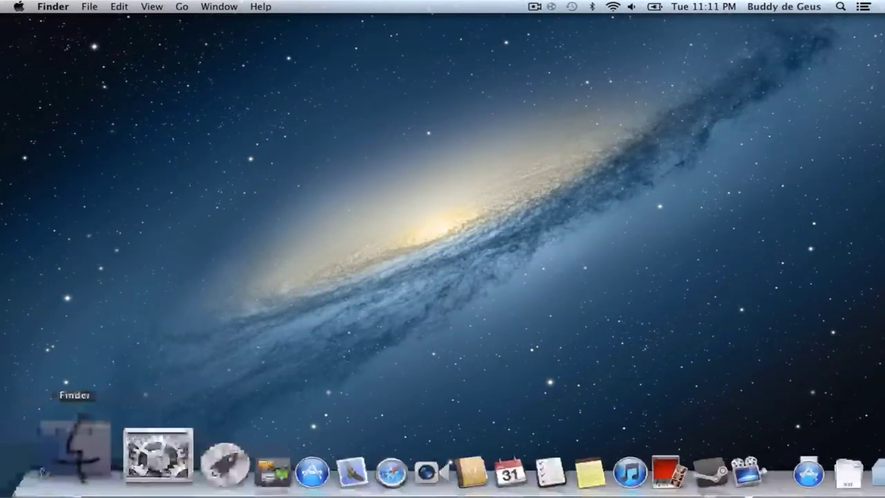
pyautogui.click(44, 483)
pyautogui.press('super+shift+g')
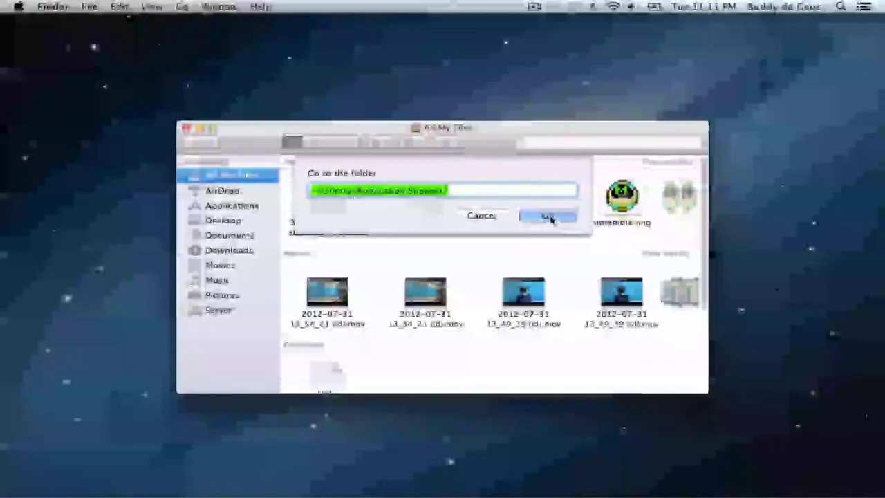
pyautogui.click(552, 218)
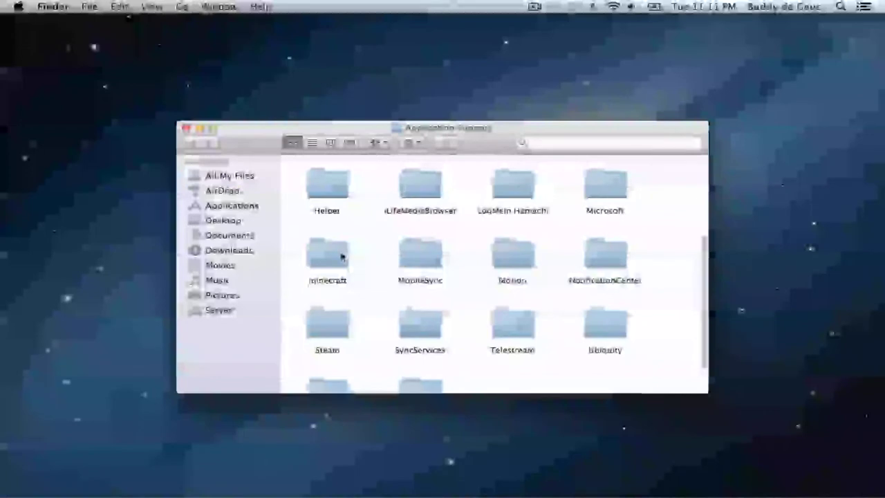
# In minecraft > bin, extract minecraft.jar with The Unarchiver.
pyautogui.doubleClick(342, 257)
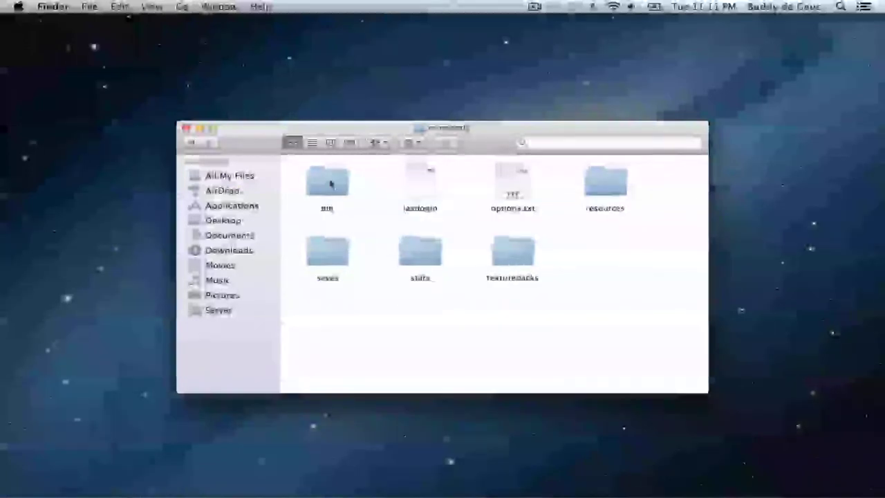
pyautogui.doubleClick(331, 182)
pyautogui.rightClick(613, 188)
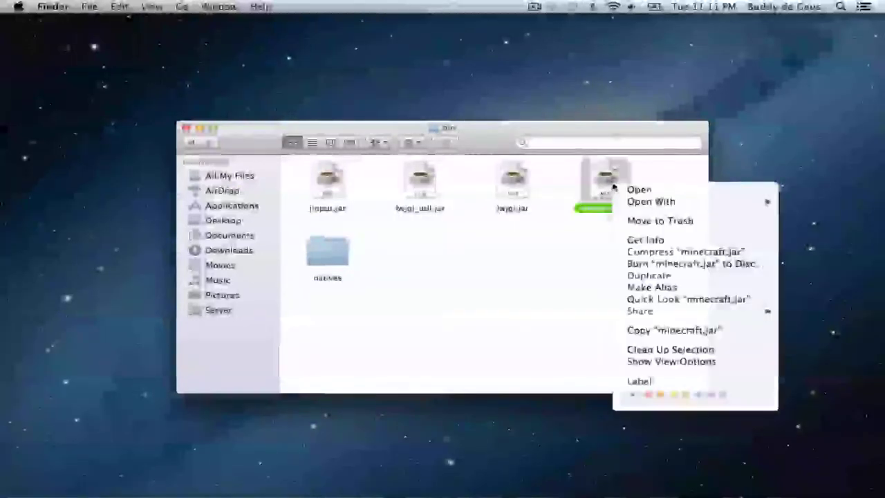
pyautogui.moveTo(638, 202)
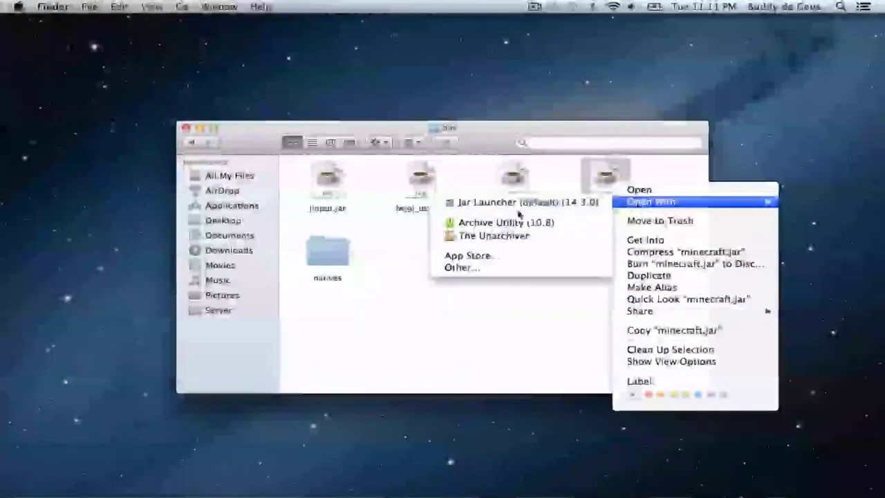
pyautogui.click(527, 236)
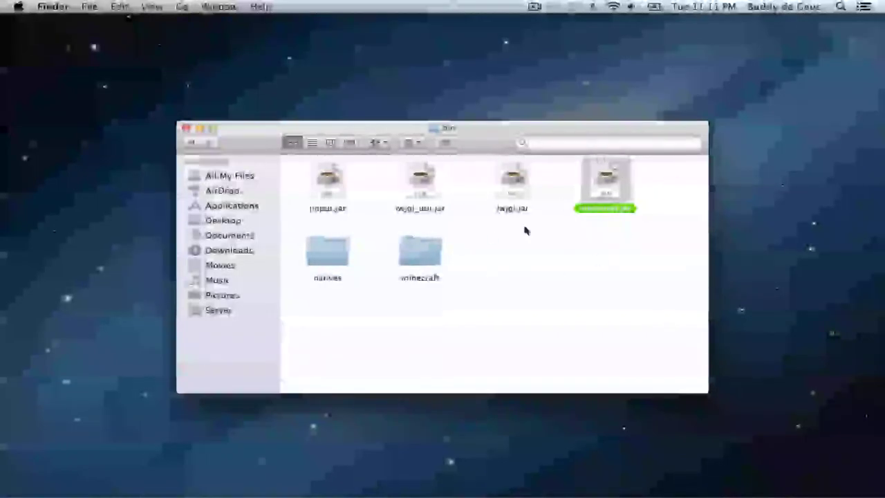
# Move the original minecraft.jar file to the Trash and empty the Trash.
pyautogui.doubleClick(417, 251)
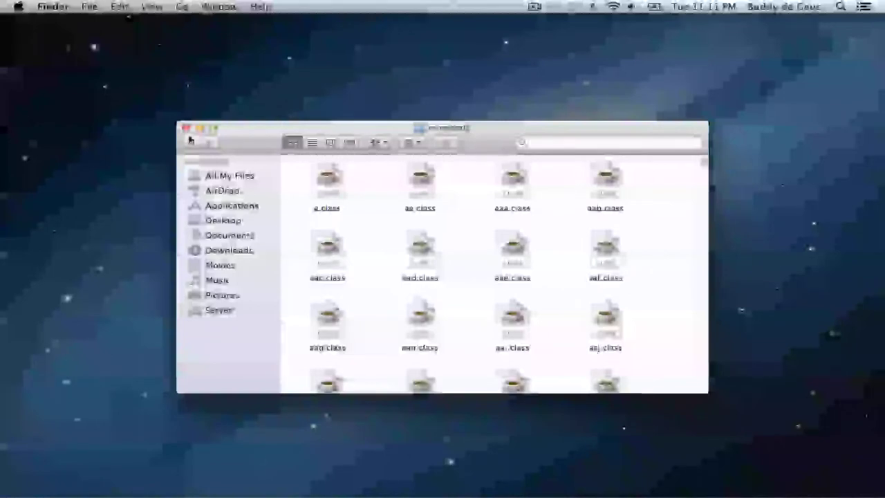
pyautogui.click(190, 140)
pyautogui.rightClick(599, 178)
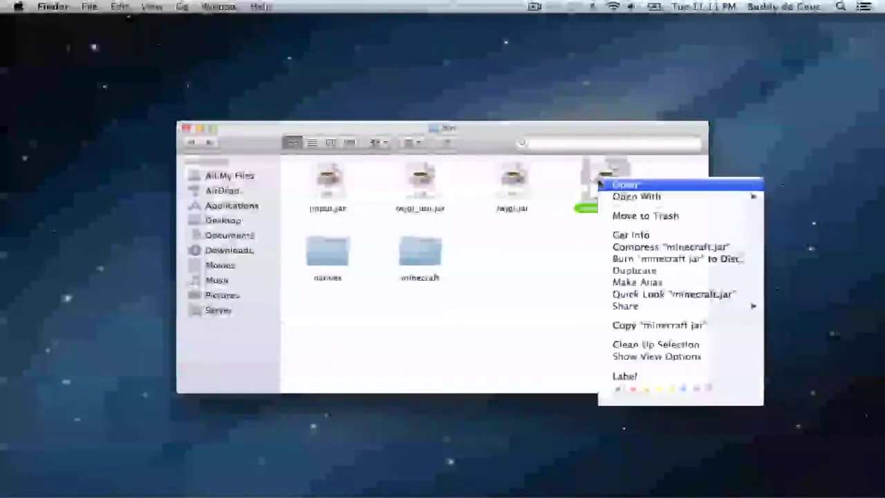
pyautogui.click(626, 214)
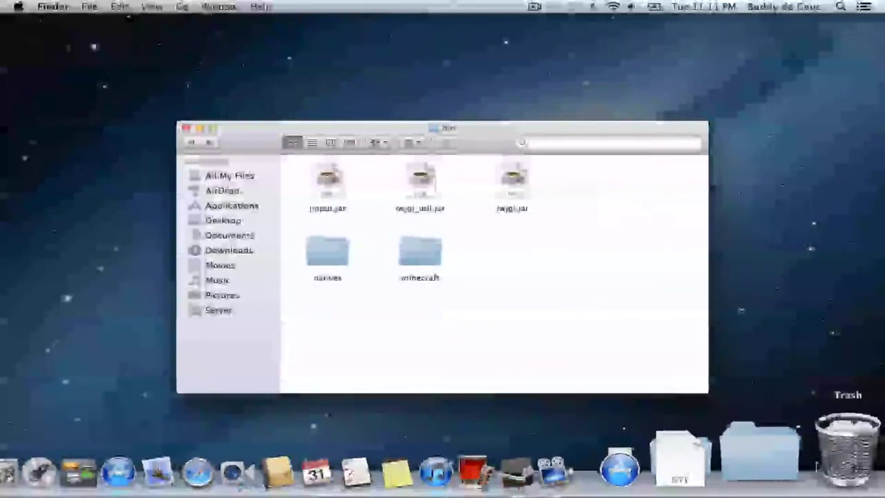
pyautogui.rightClick(847, 450)
pyautogui.click(835, 389)
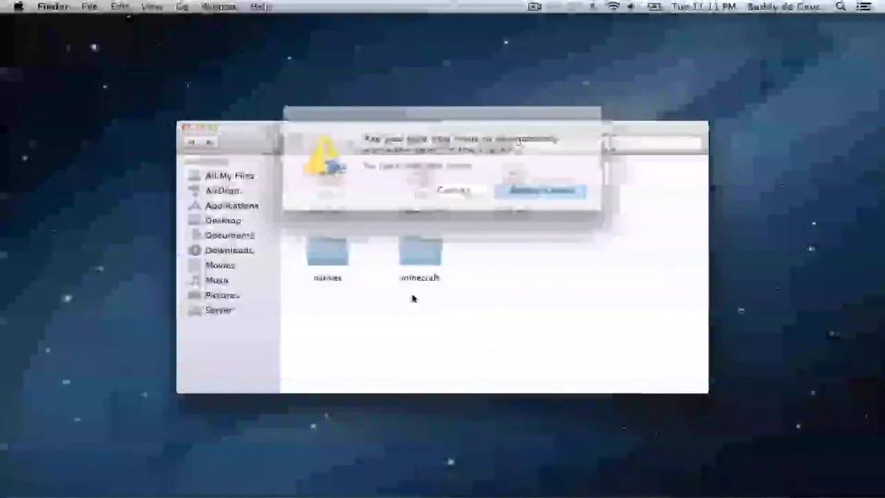
pyautogui.click(532, 188)
# Rename the extracted minecraft folder to minecraft.jar, accepting the .jar extension.
pyautogui.click(435, 278)
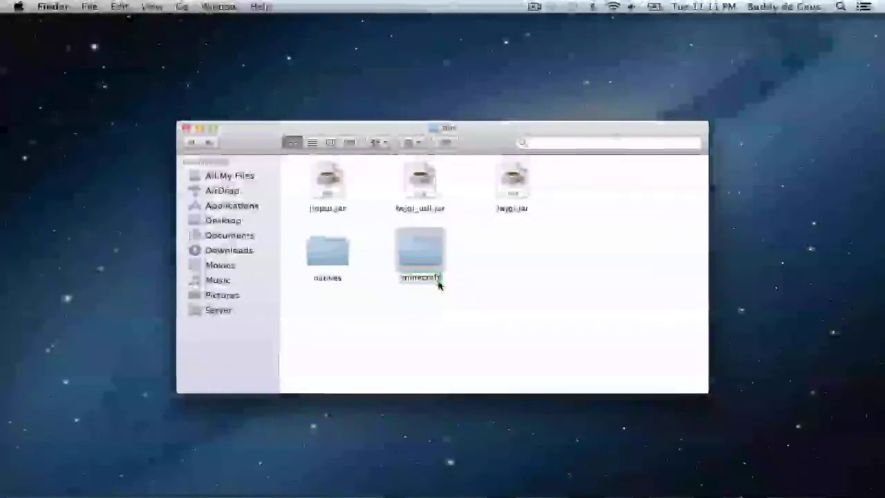
pyautogui.press('Right')
pyautogui.write('.j')
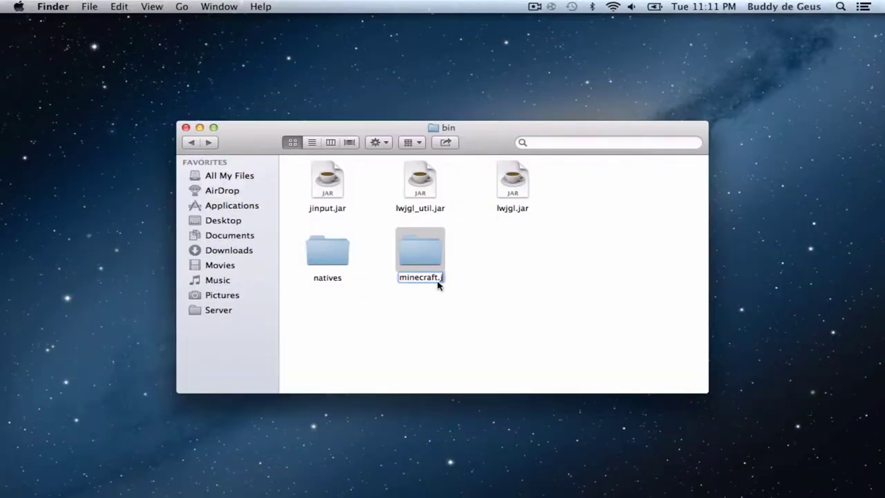
pyautogui.press('Return')
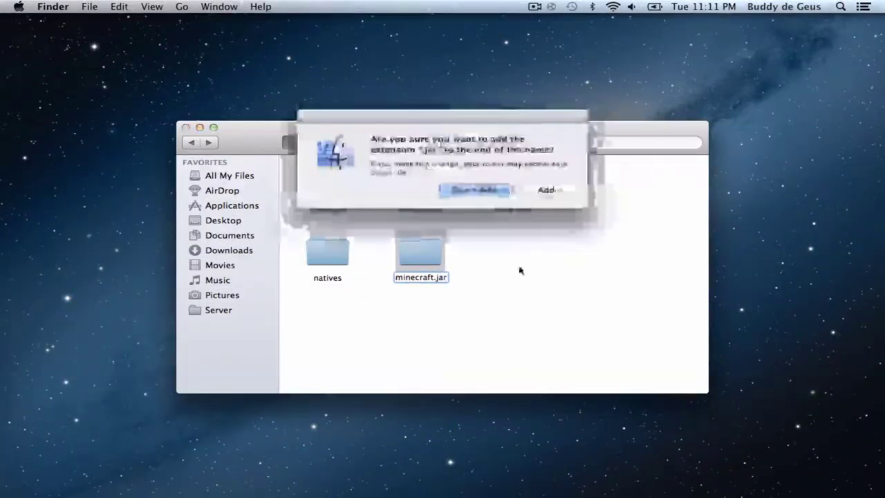
pyautogui.click(546, 190)
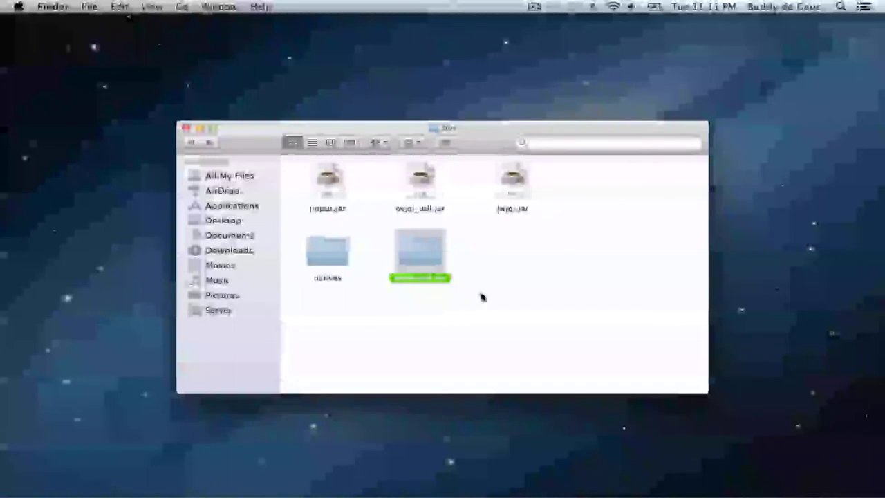
# Open the minecraft.jar folder and the ModLoader download folder, selecting all ModLoader files.
pyautogui.doubleClick(422, 250)
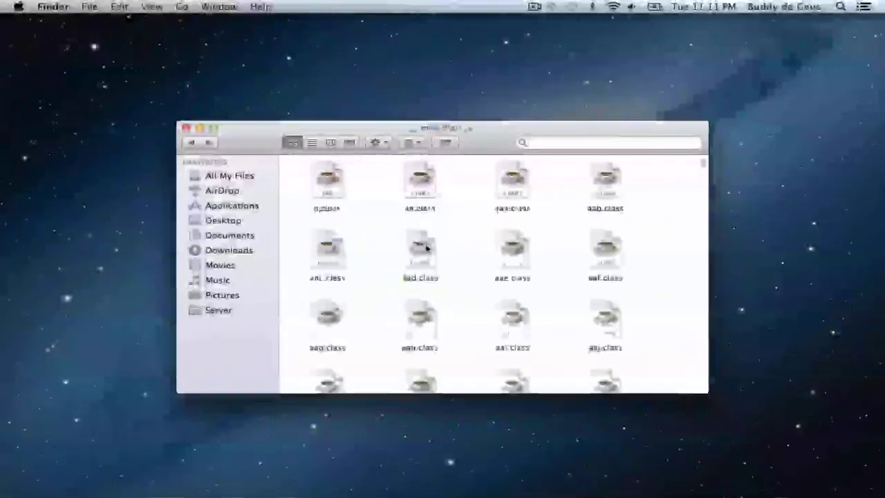
pyautogui.moveTo(269, 133)
pyautogui.mouseDown()
pyautogui.moveTo(65, 51)
pyautogui.moveTo(142, 27)
pyautogui.moveTo(101, 28)
pyautogui.mouseUp()
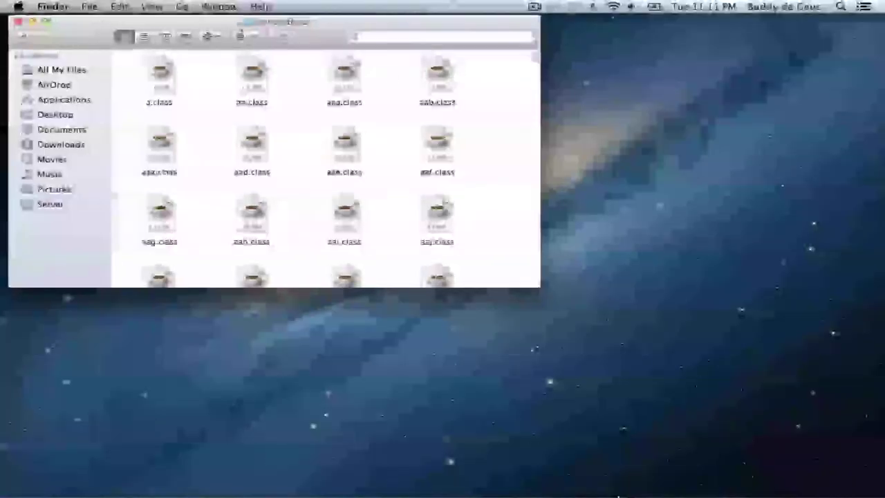
pyautogui.click(789, 455)
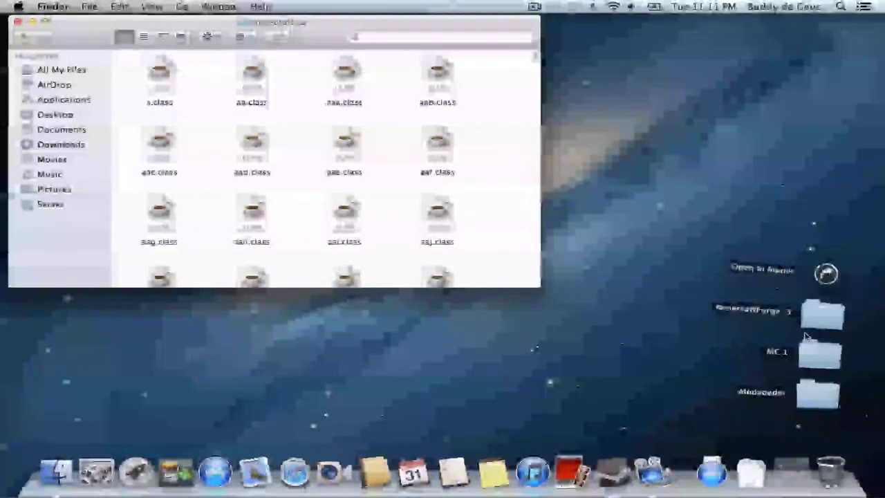
pyautogui.click(818, 389)
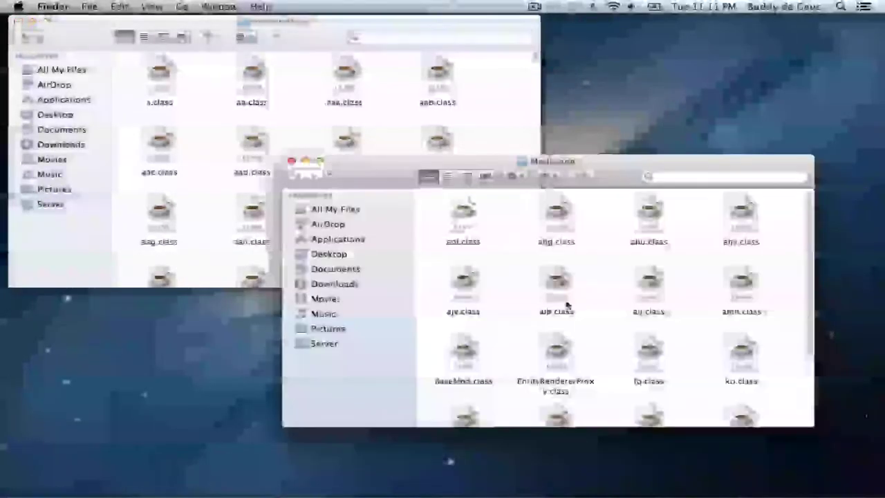
pyautogui.click(550, 353)
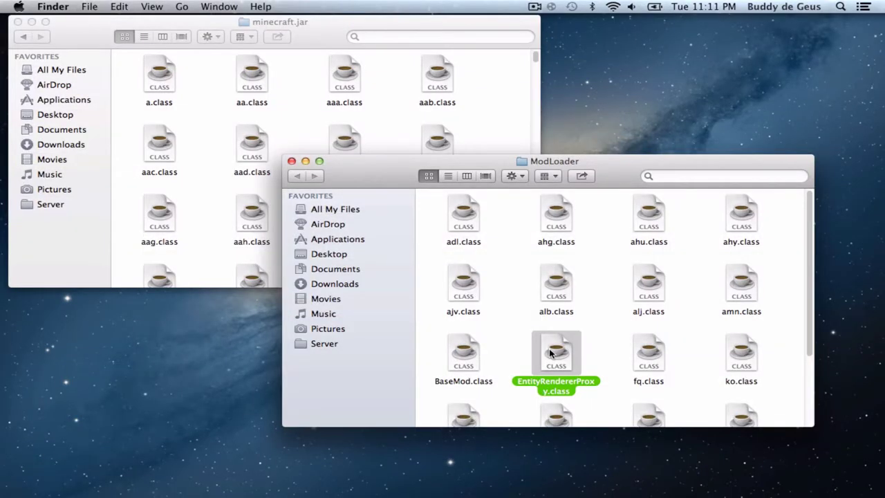
pyautogui.press('cmd+a')
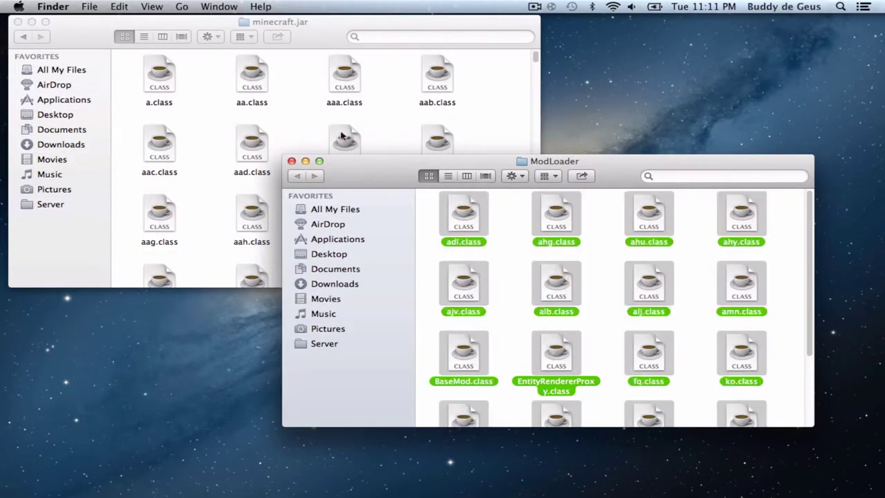
# Copy the 19 ModLoader files into minecraft.jar, replacing all existing copies, then close ModLoader.
pyautogui.moveTo(382, 179); pyautogui.dragTo(462, 248)
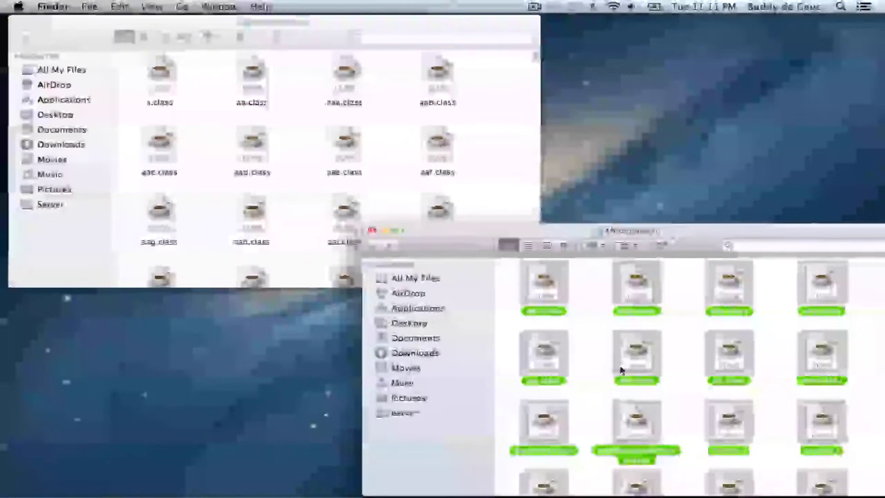
pyautogui.rightClick(623, 370)
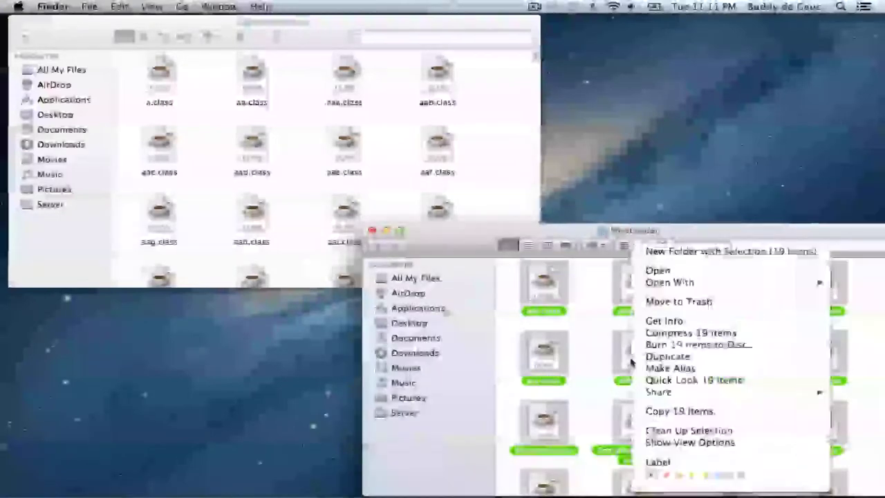
pyautogui.click(680, 411)
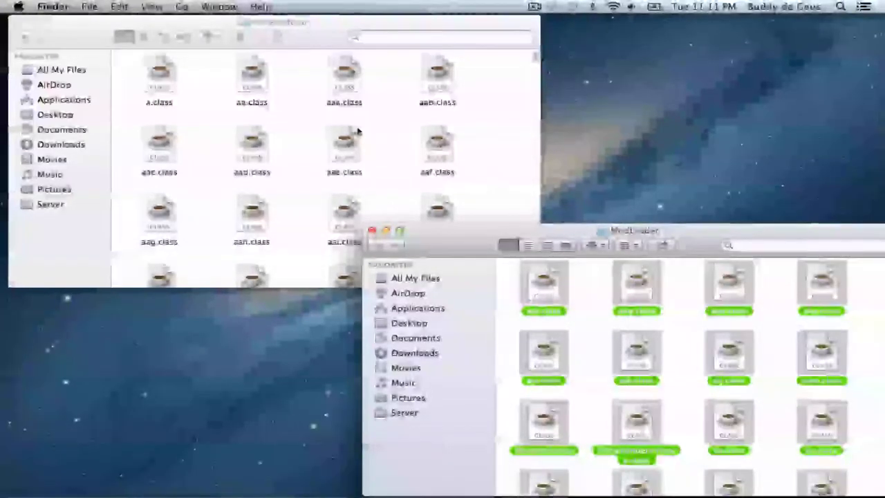
pyautogui.rightClick(382, 127)
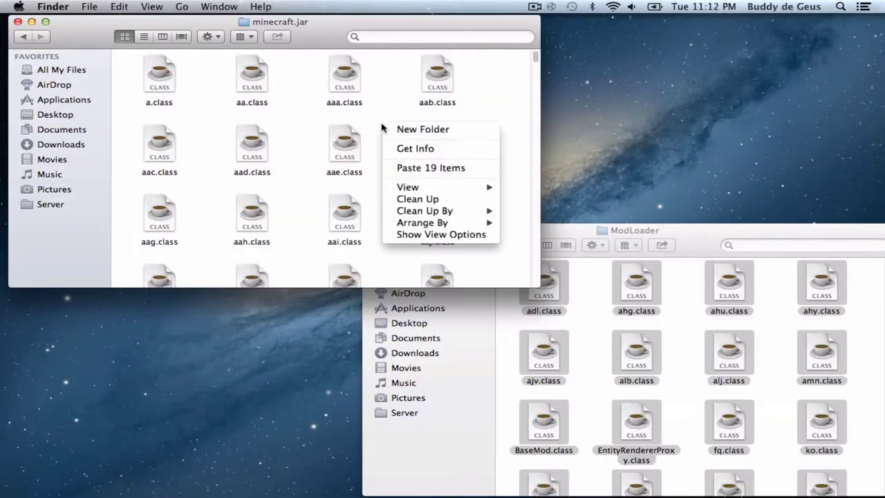
pyautogui.click(434, 169)
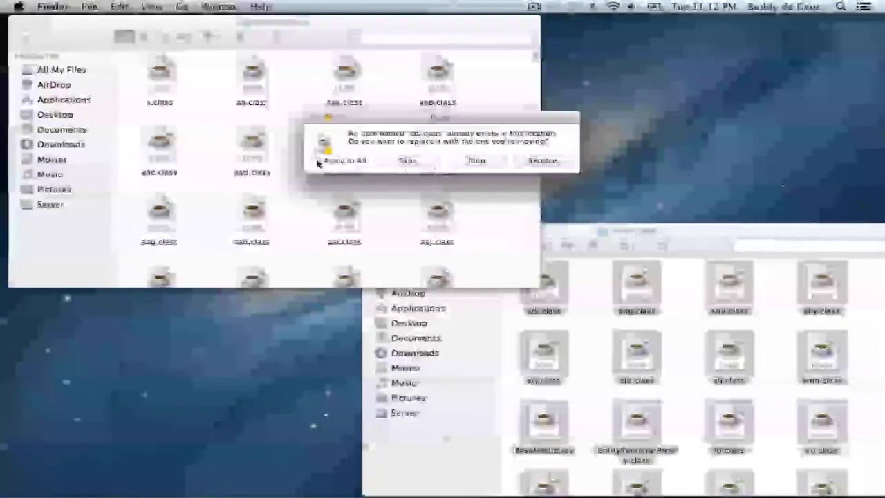
pyautogui.click(317, 160)
pyautogui.click(543, 160)
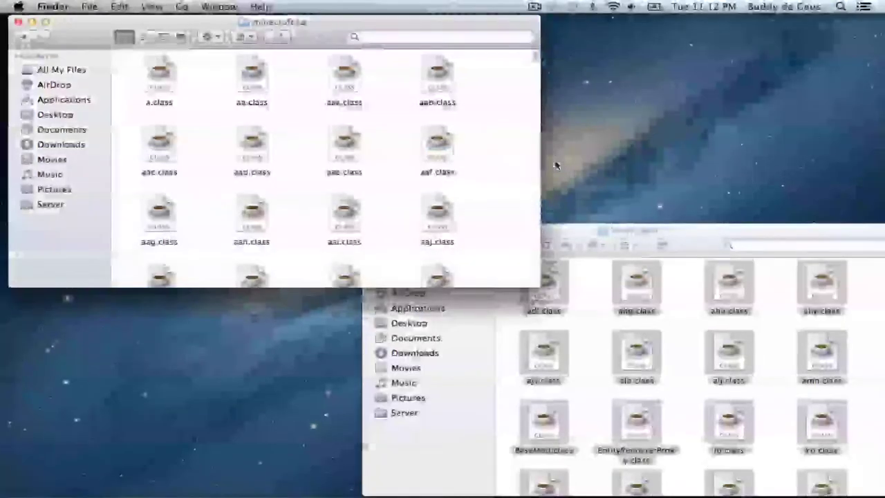
pyautogui.click(578, 231)
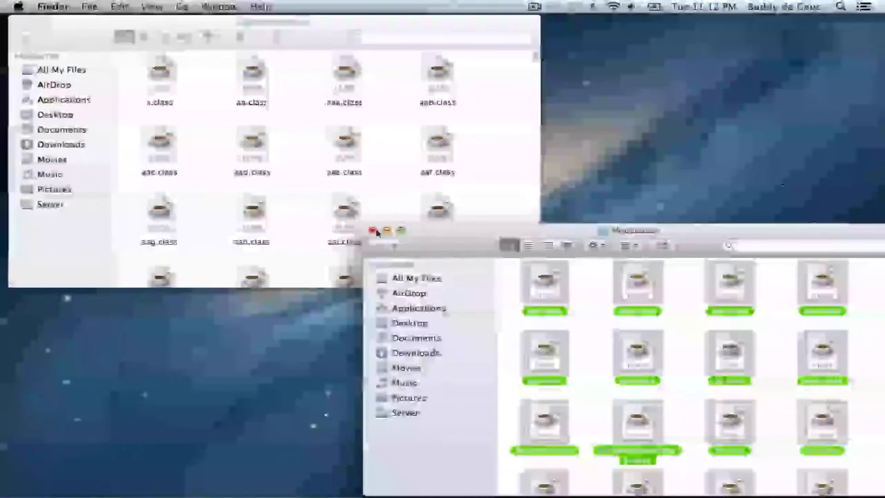
pyautogui.click(373, 231)
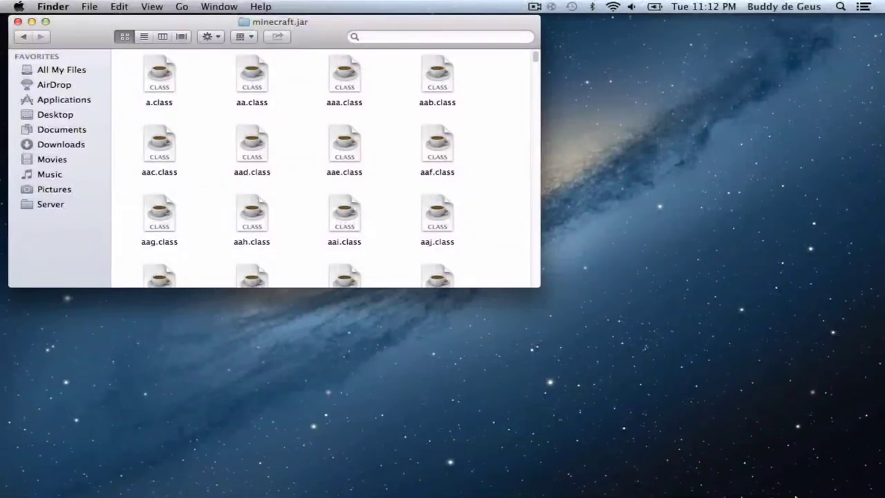
# Open the MinecraftForge-3 folder from the Downloads stack, select all its files, then deselect them.
pyautogui.click(788, 476)
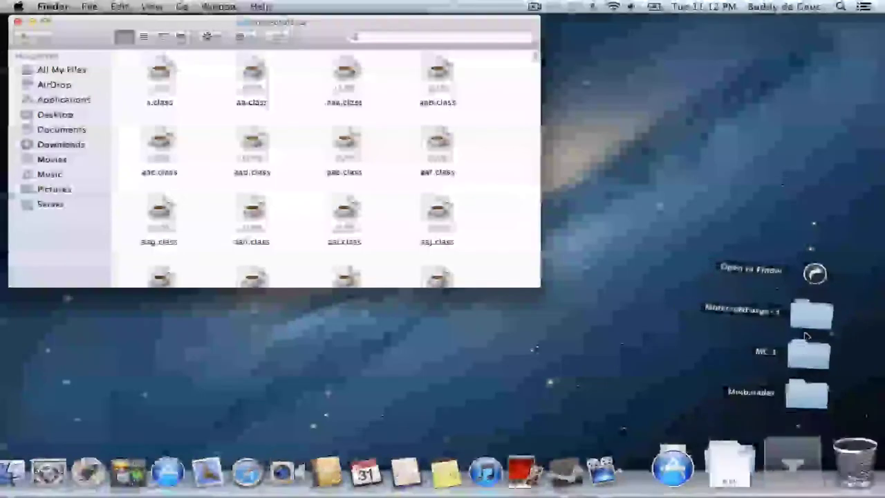
pyautogui.click(822, 319)
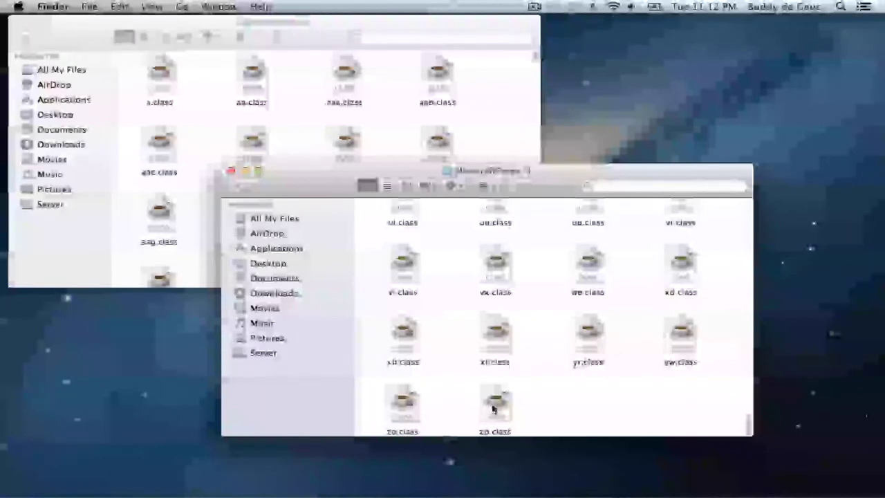
pyautogui.click(493, 409)
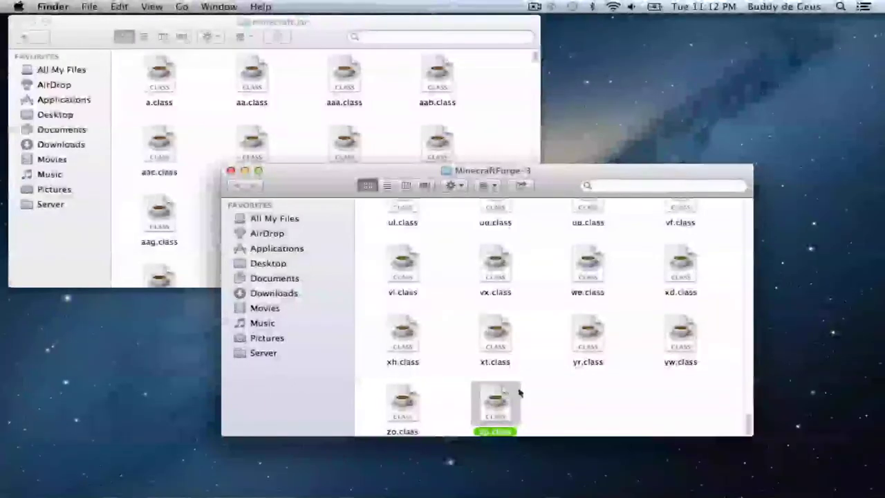
pyautogui.press('super+a')
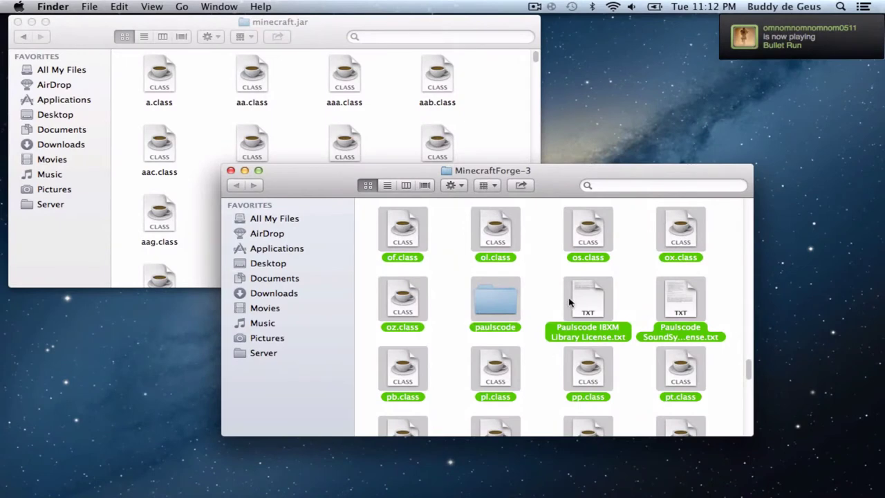
pyautogui.click(540, 311)
pyautogui.scroll(-10, 543, 311)
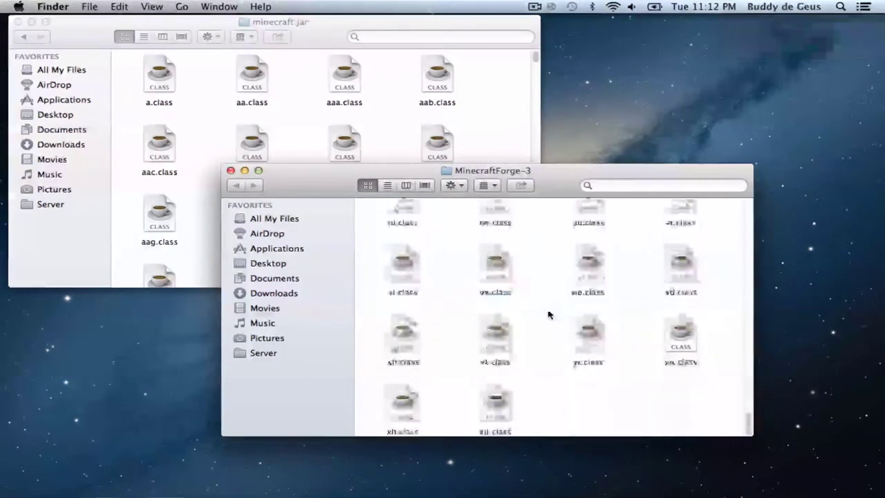
pyautogui.scroll(5, 549, 314)
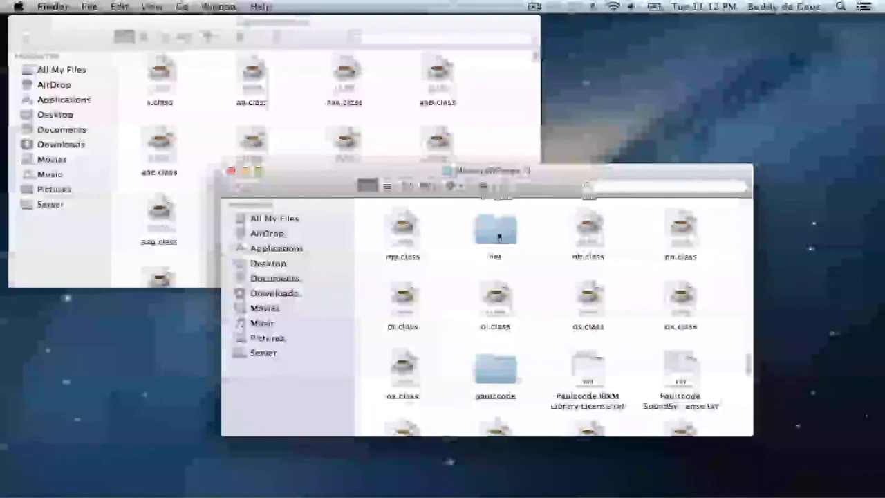
# Open net > minecraft > client in both the Forge folder and minecraft.jar.
pyautogui.doubleClick(499, 237)
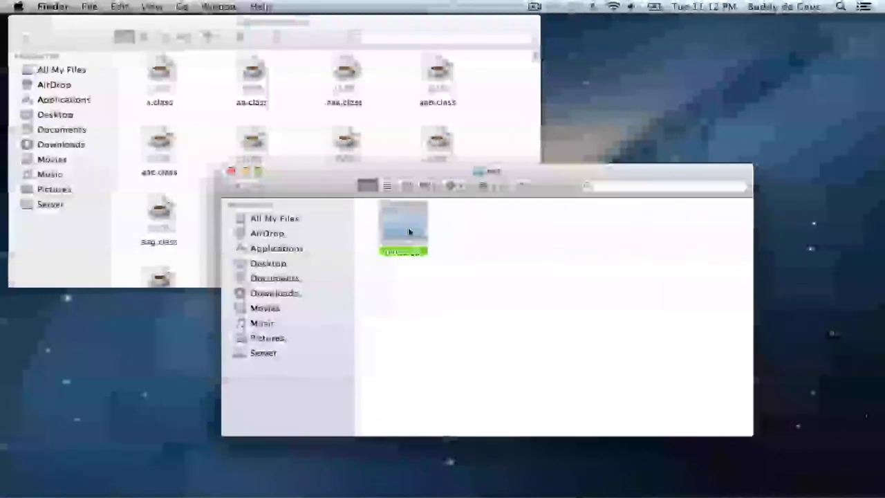
pyautogui.doubleClick(409, 232)
pyautogui.click(407, 229)
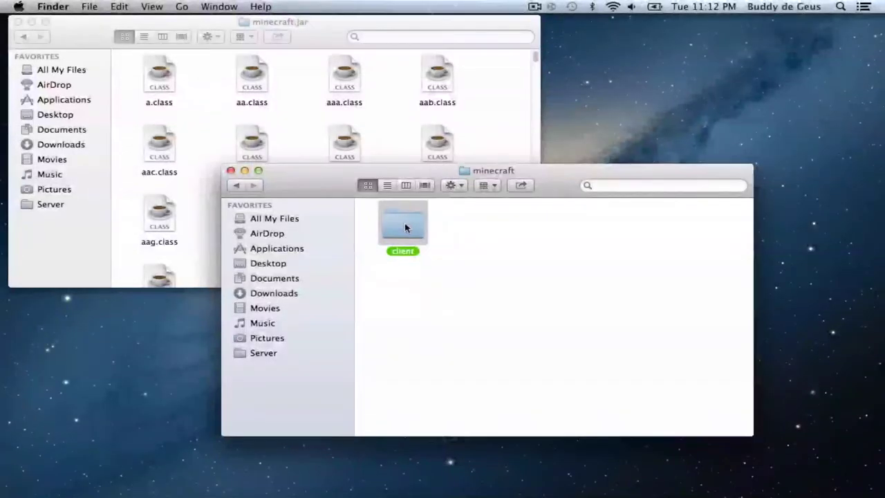
pyautogui.doubleClick(407, 228)
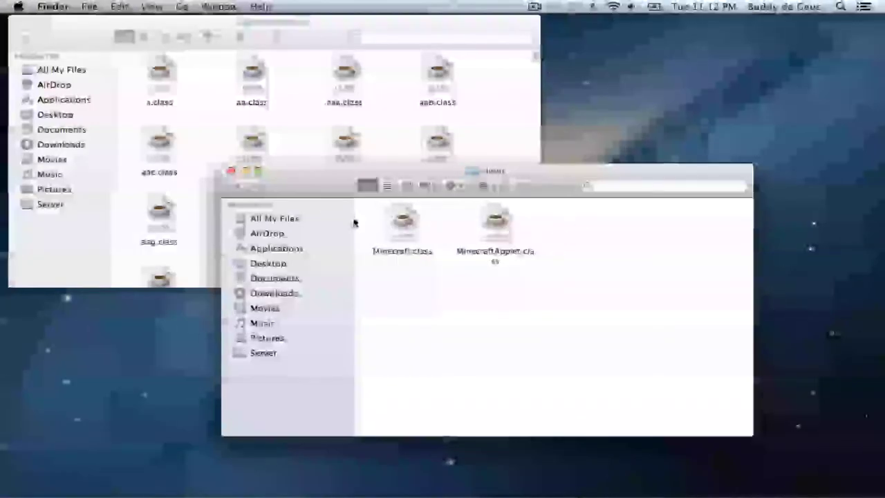
pyautogui.moveTo(315, 199); pyautogui.dragTo(408, 311)
pyautogui.click(291, 156)
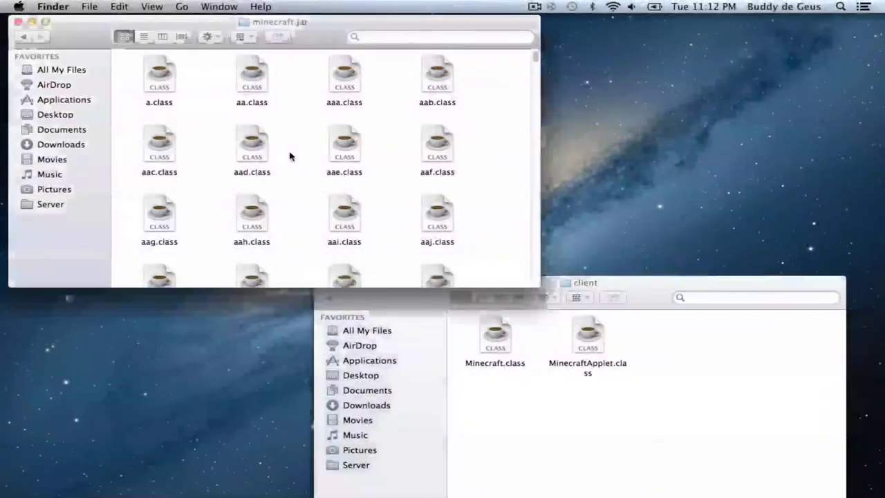
pyautogui.scroll(-15, 291, 156)
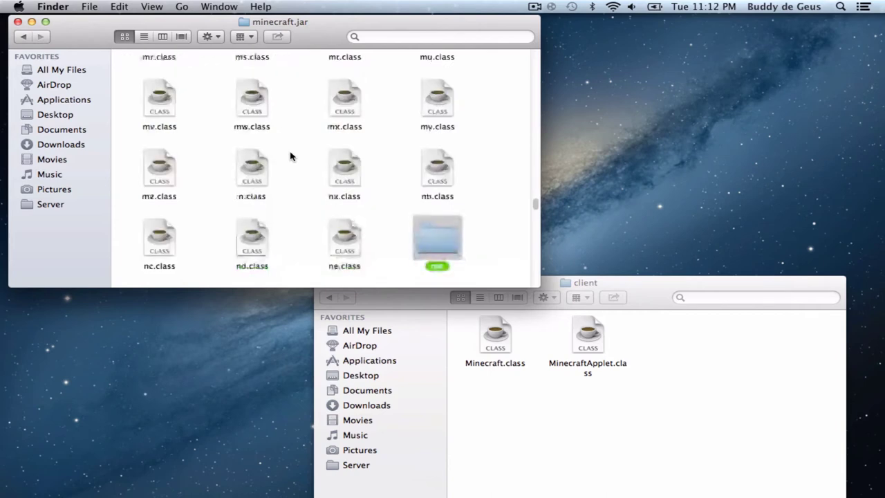
pyautogui.doubleClick(448, 230)
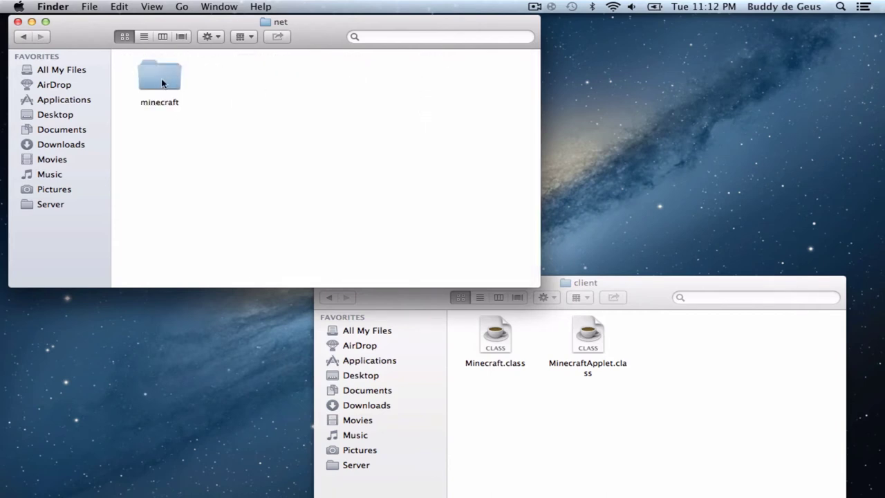
pyautogui.doubleClick(161, 83)
pyautogui.doubleClick(169, 82)
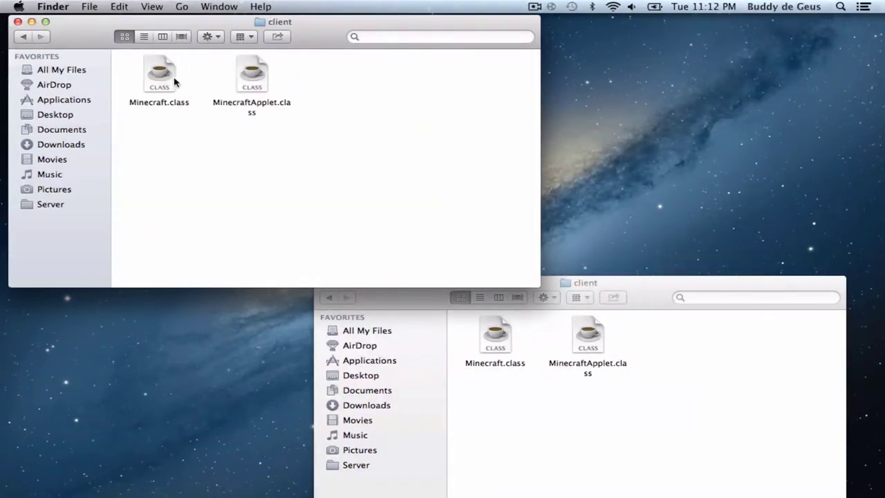
# Copy Forge's Minecraft.class and MinecraftApplet.class into the jar's client folder, replacing both originals.
pyautogui.moveTo(719, 356); pyautogui.dragTo(458, 349)
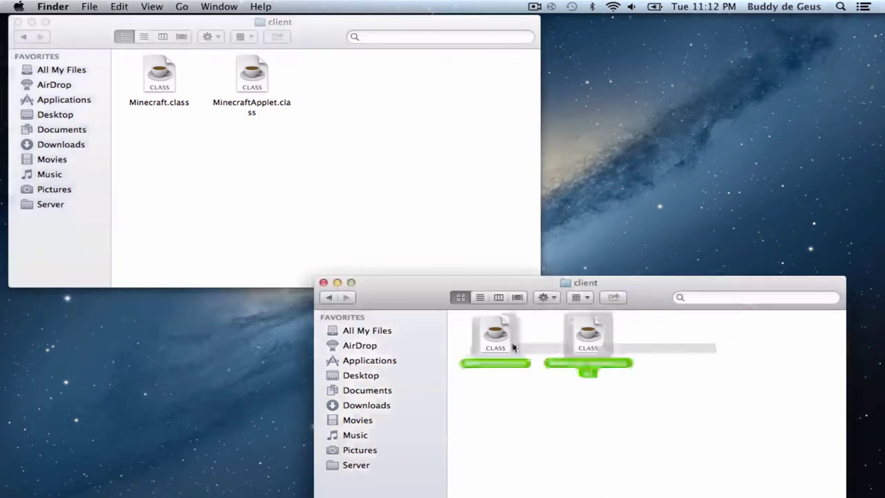
pyautogui.rightClick(495, 339)
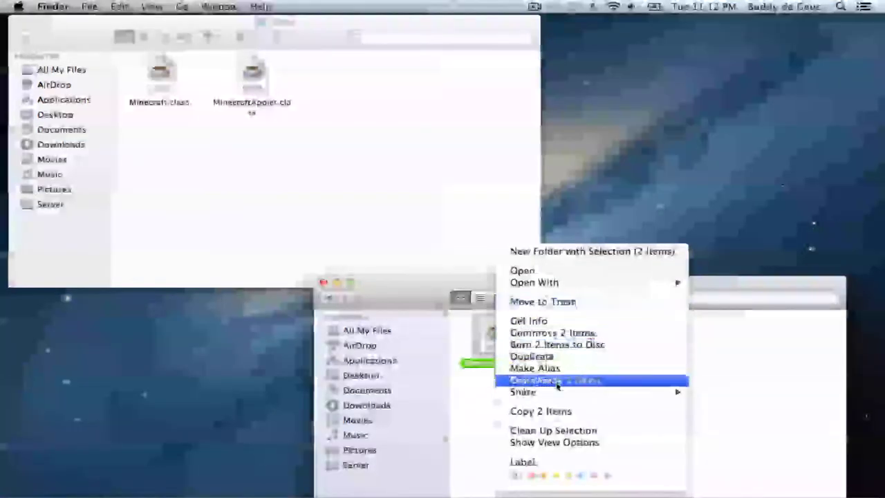
pyautogui.click(541, 411)
pyautogui.click(361, 121)
pyautogui.rightClick(361, 121)
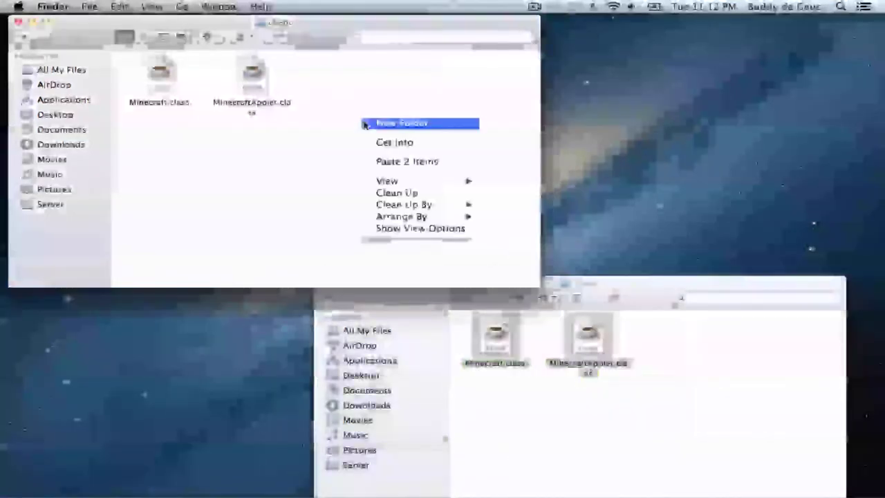
pyautogui.click(403, 161)
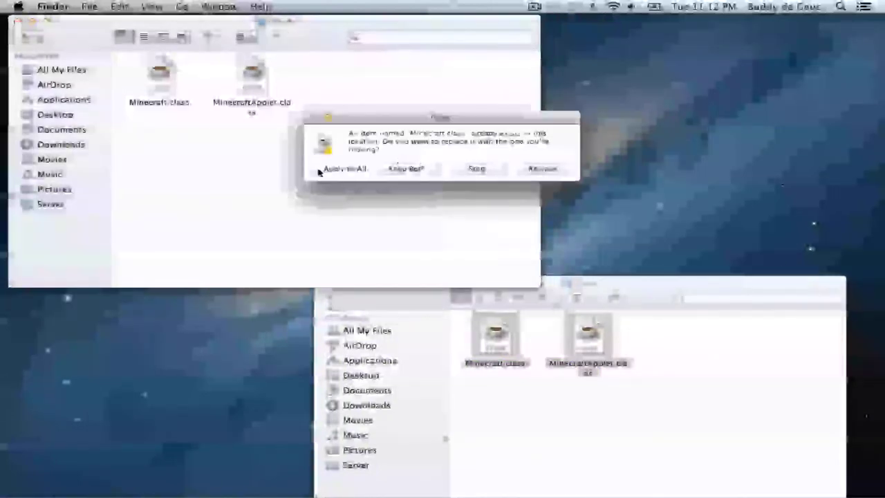
pyautogui.click(317, 169)
pyautogui.click(543, 168)
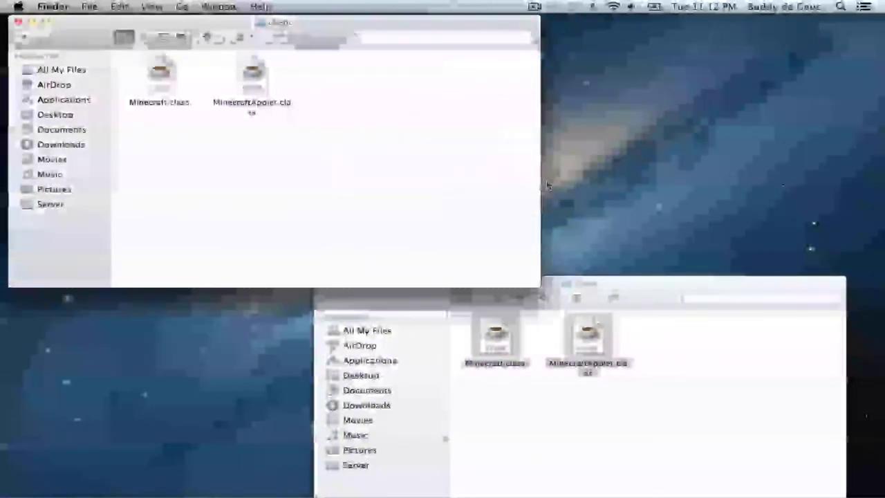
pyautogui.click(386, 307)
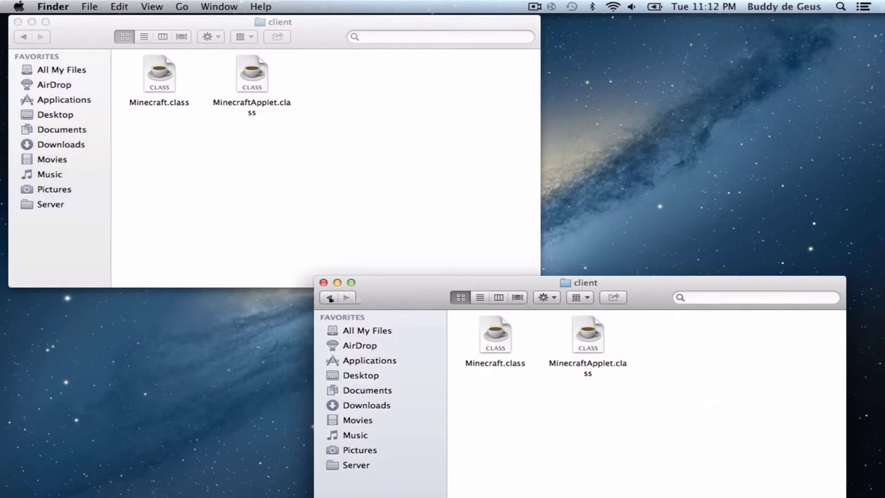
# Copy CodecIBXM.class from Forge's paulscode > sound > codecs folder.
pyautogui.click(329, 297)
pyautogui.click(328, 296)
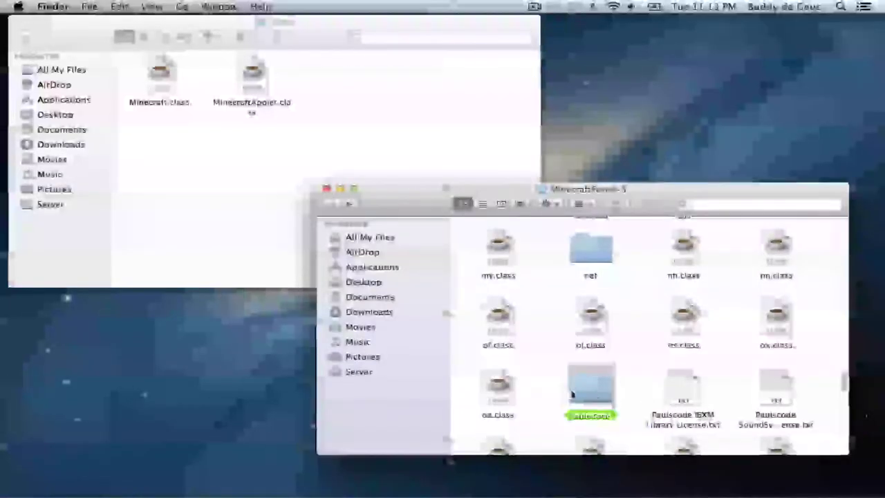
pyautogui.doubleClick(572, 395)
pyautogui.click(492, 235)
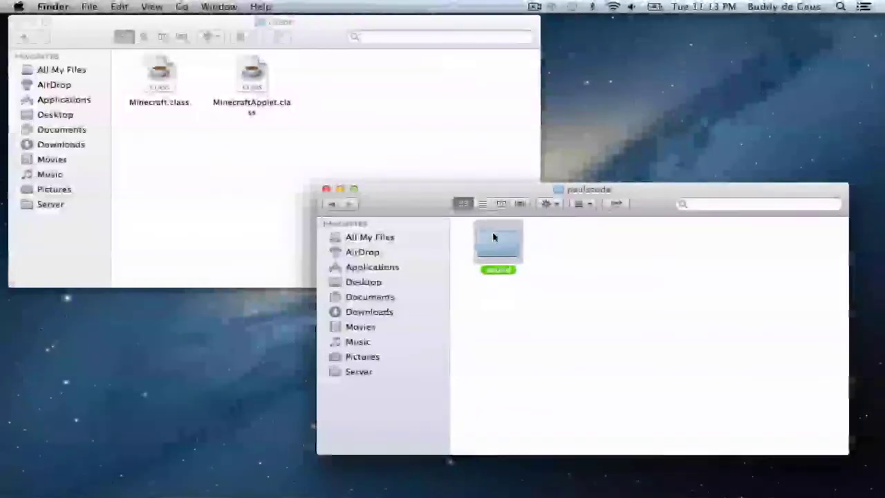
pyautogui.doubleClick(497, 239)
pyautogui.doubleClick(498, 242)
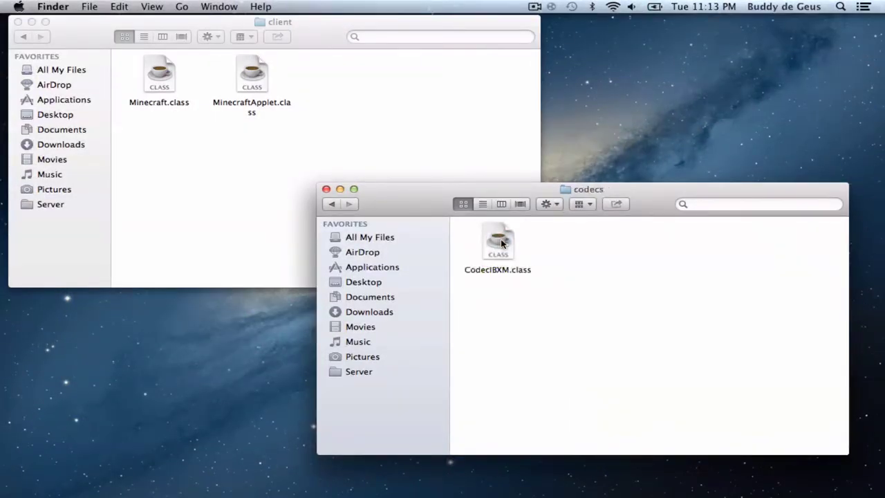
pyautogui.rightClick(503, 242)
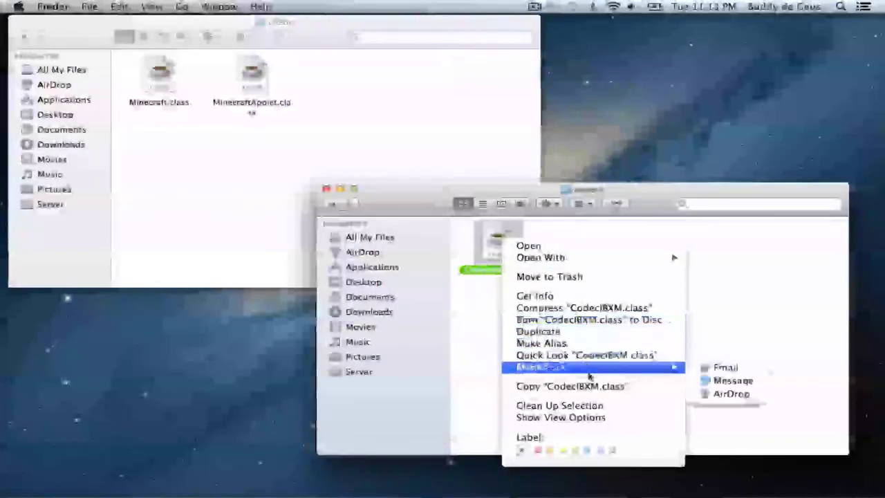
pyautogui.click(594, 387)
# Paste CodecIBXM.class into minecraft.jar's paulscode > sound > codecs folder.
pyautogui.click(312, 90)
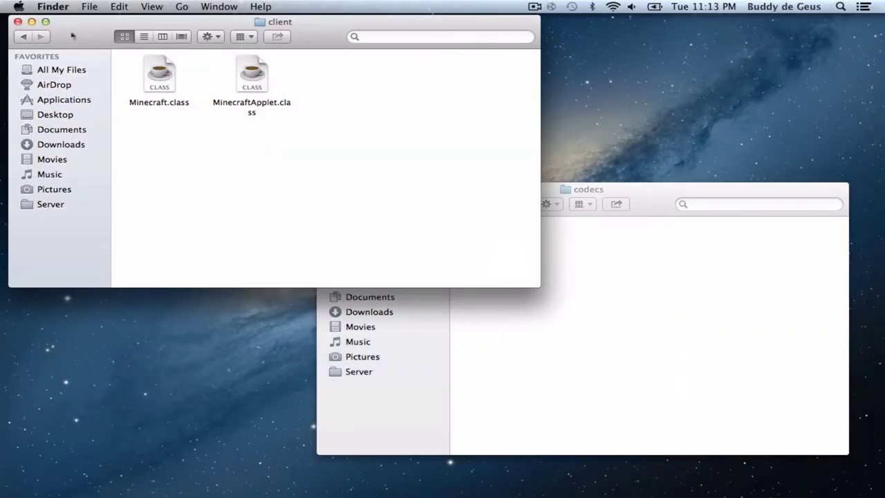
pyautogui.click(22, 37)
pyautogui.click(22, 37)
pyautogui.click(21, 37)
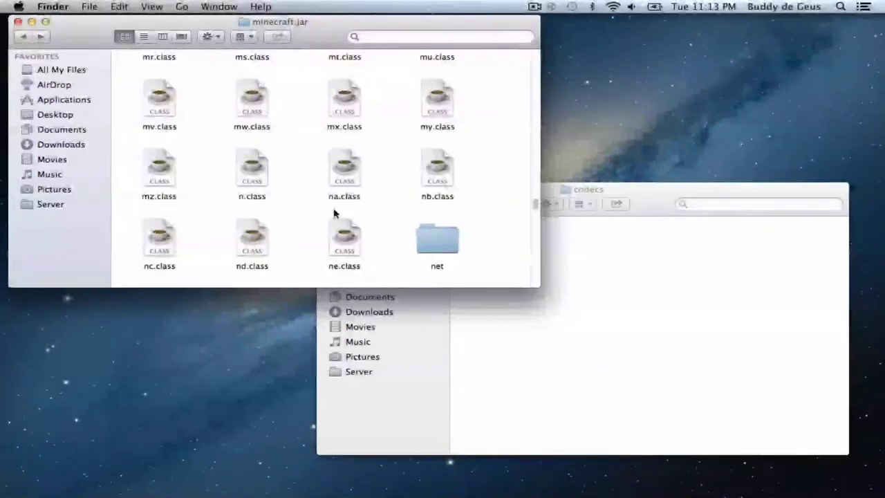
pyautogui.write('paulscode')
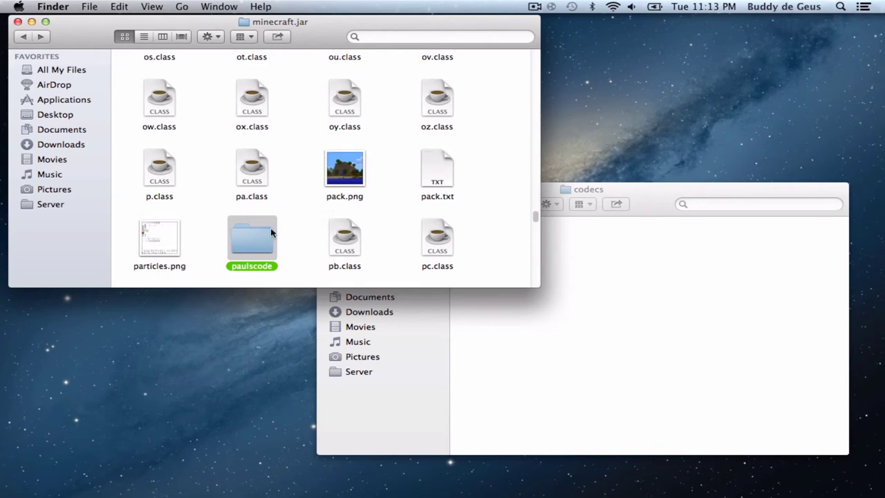
pyautogui.doubleClick(255, 241)
pyautogui.rightClick(162, 88)
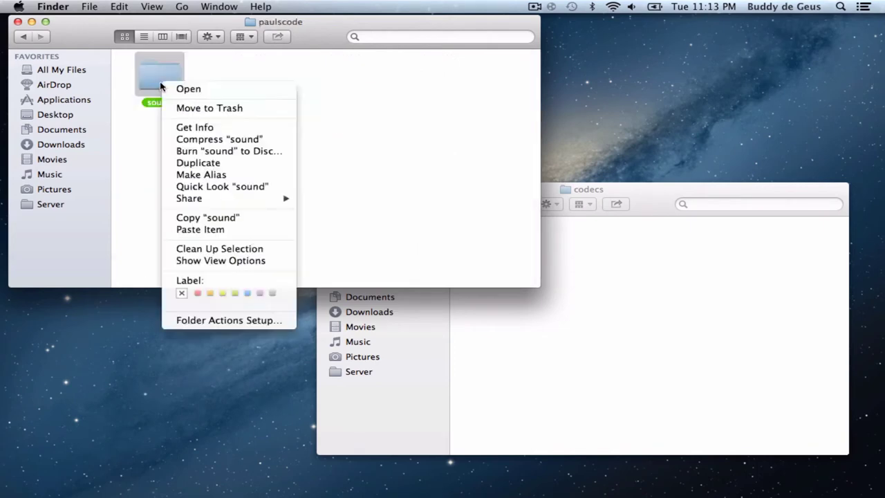
pyautogui.click(181, 87)
pyautogui.rightClick(236, 90)
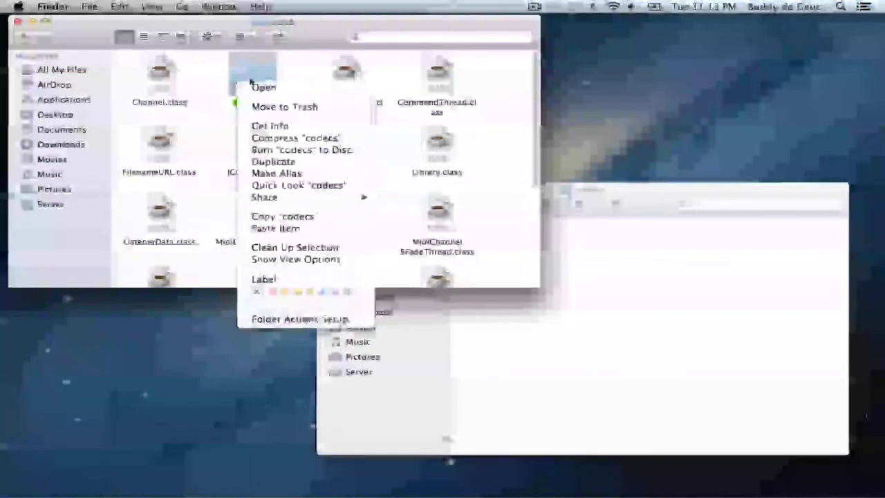
pyautogui.click(250, 85)
pyautogui.rightClick(262, 121)
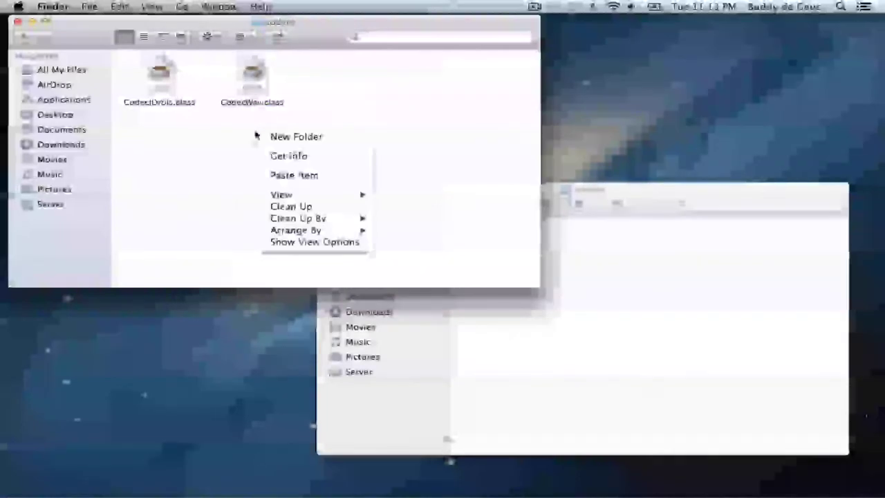
pyautogui.click(312, 174)
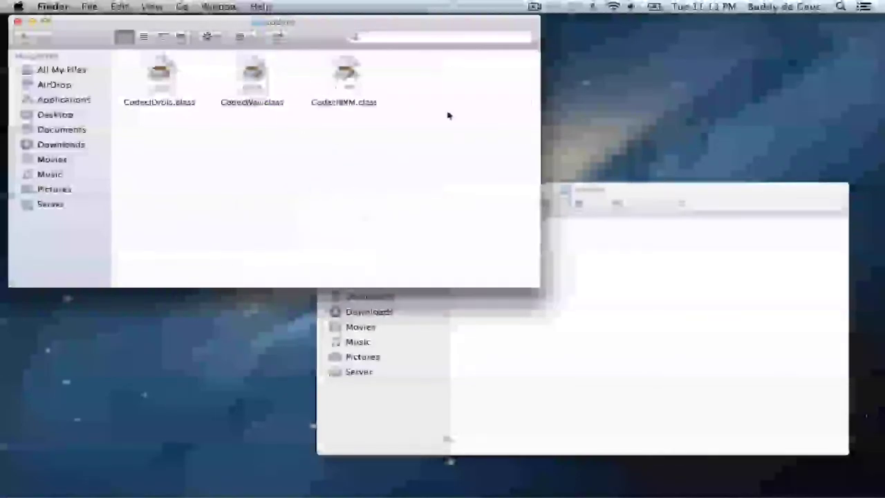
pyautogui.click(654, 279)
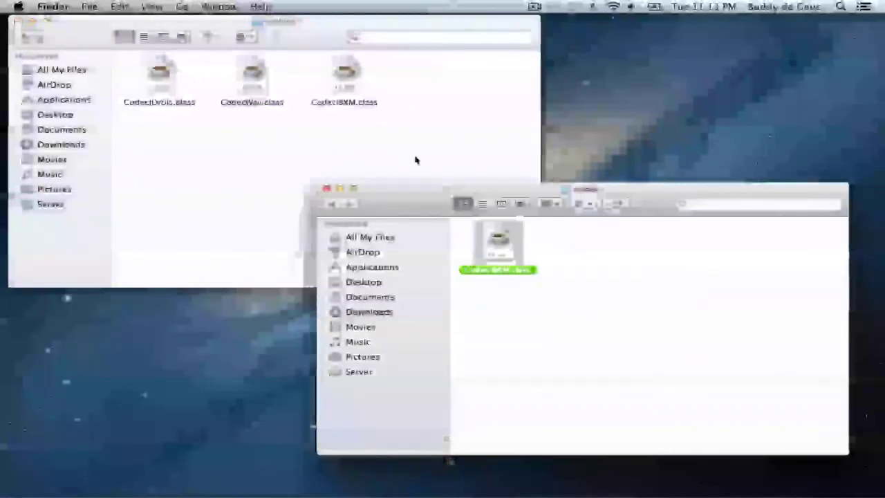
# Return the Forge window to the MinecraftForge-3 top level and select all 137 files.
pyautogui.click(331, 201)
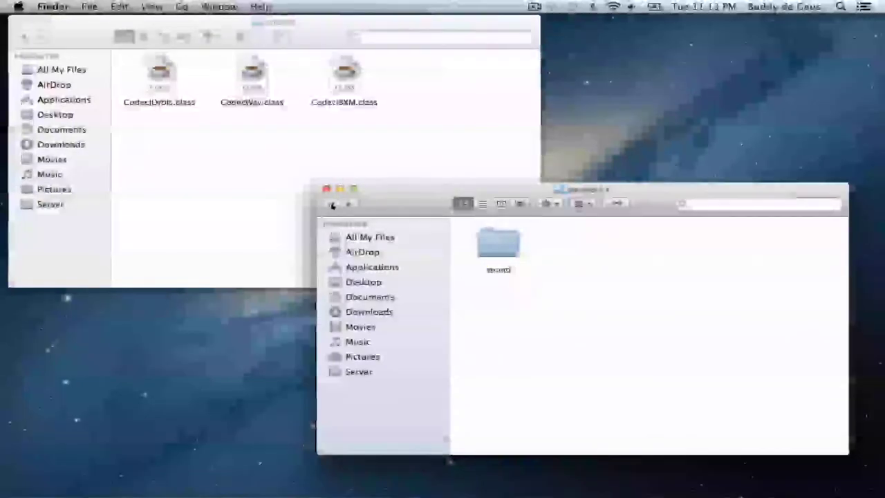
pyautogui.doubleClick(490, 253)
pyautogui.scroll(-5, 736, 334)
pyautogui.scroll(-3, 736, 334)
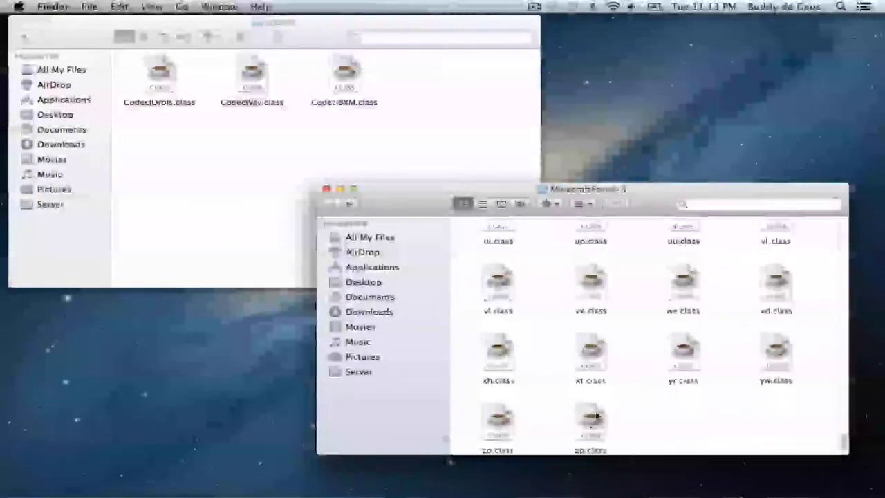
pyautogui.click(595, 415)
pyautogui.press('cmd+a')
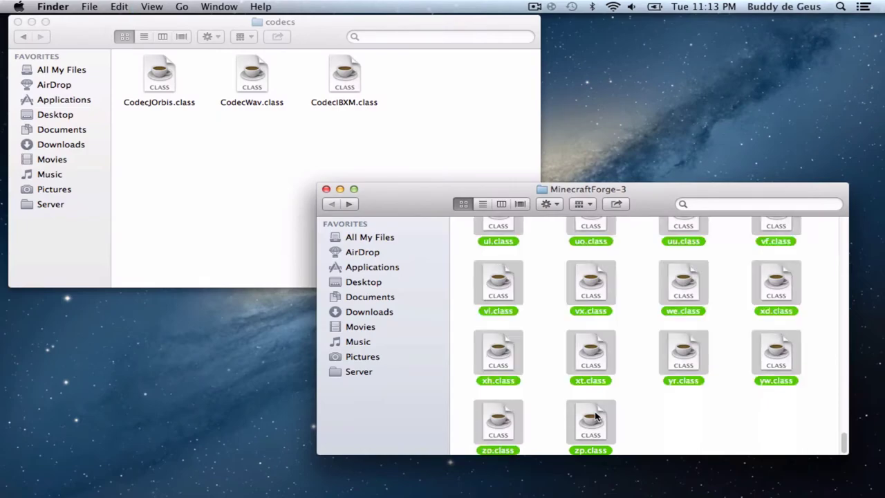
# Return minecraft.jar to its top level, then bring the MinecraftForge-3 window back in front.
pyautogui.click(263, 109)
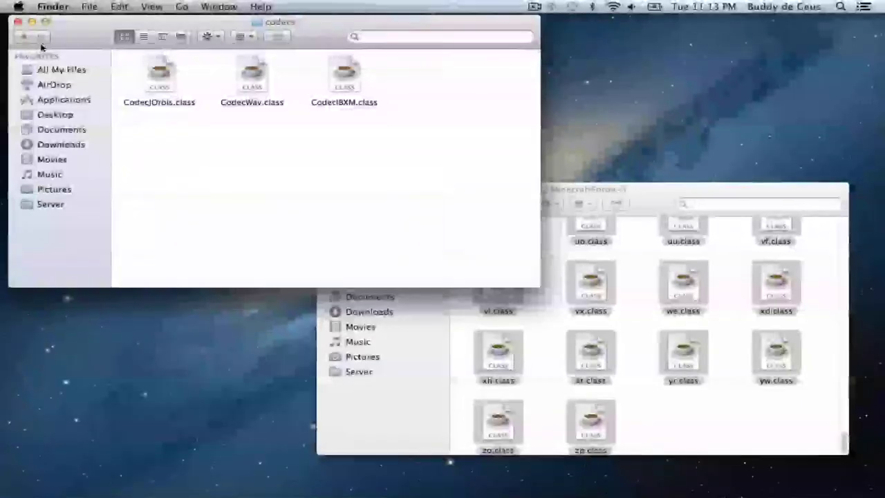
pyautogui.click(22, 38)
pyautogui.click(22, 38)
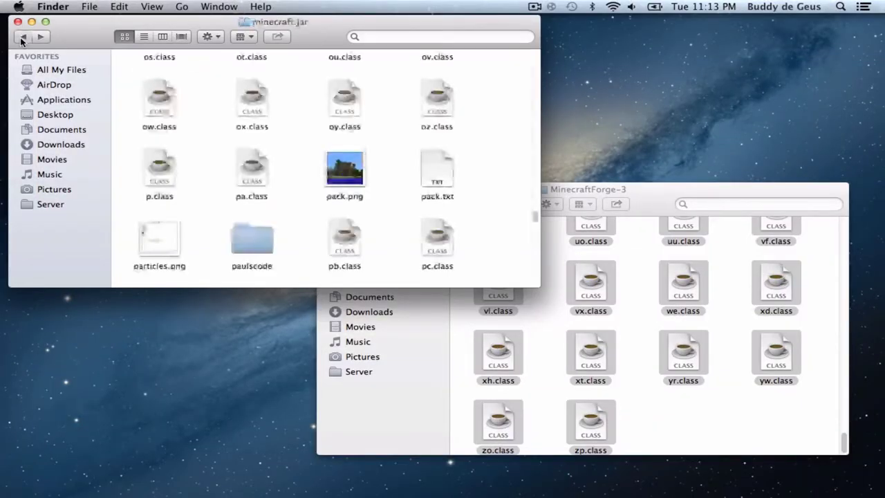
pyautogui.scroll(10, 316, 174)
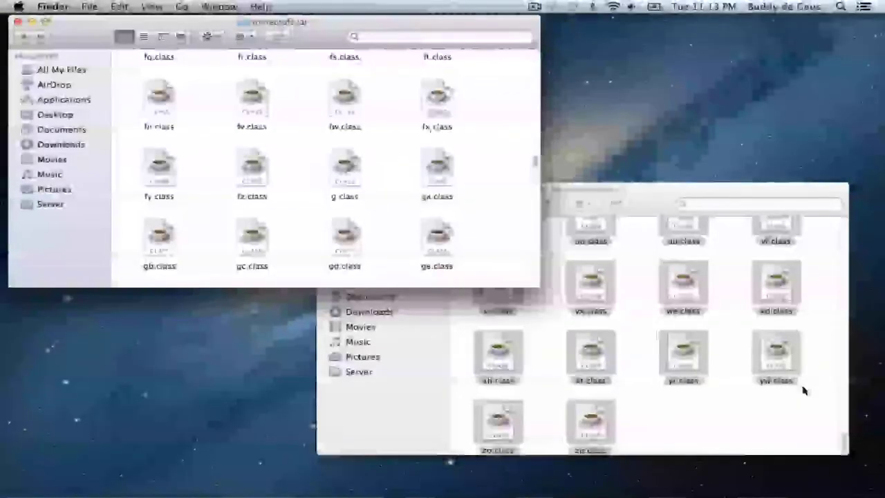
pyautogui.click(673, 389)
pyautogui.scroll(2, 669, 382)
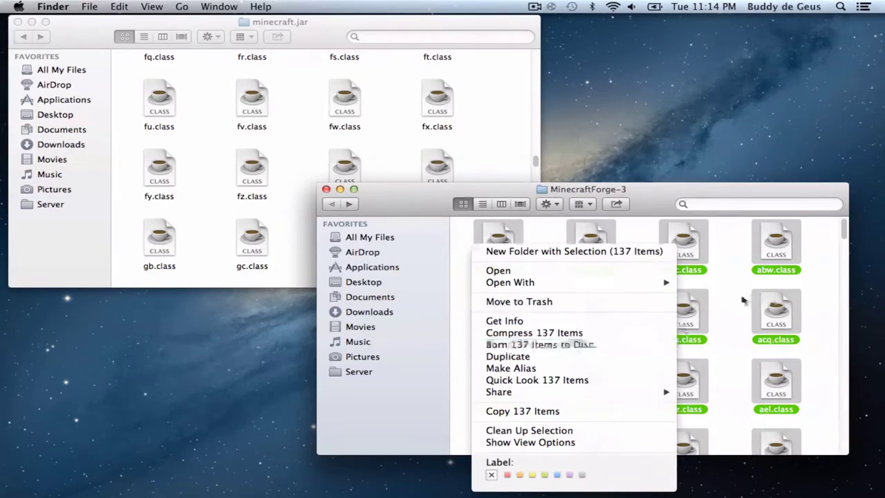
# Dismiss the actions menu and scroll up through the 137 selected MinecraftForge-3 files.
pyautogui.press('Escape')
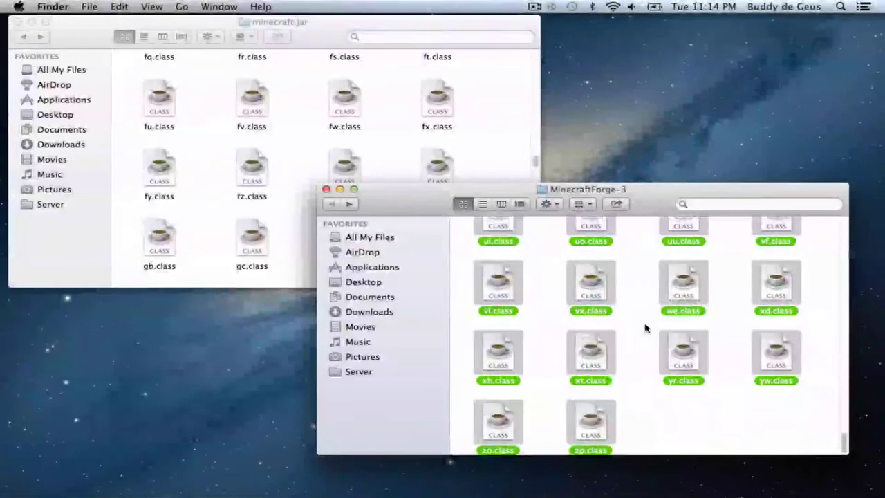
pyautogui.scroll(3, 644, 328)
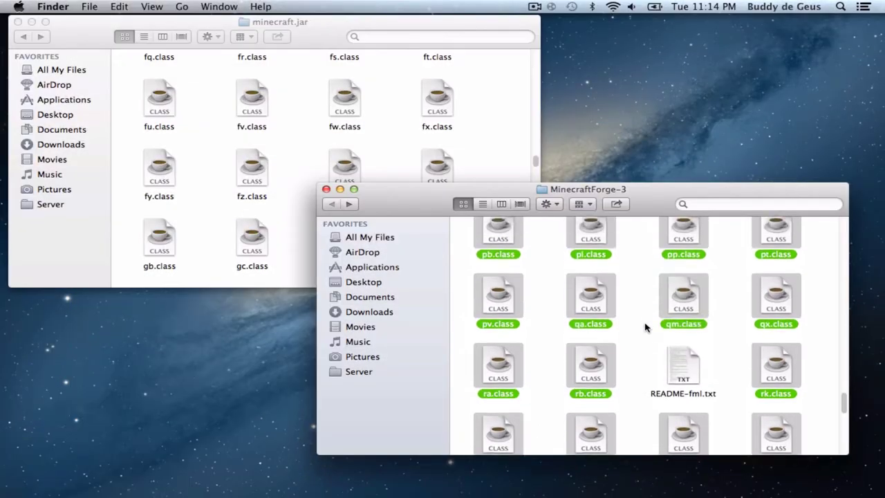
pyautogui.scroll(2, 645, 327)
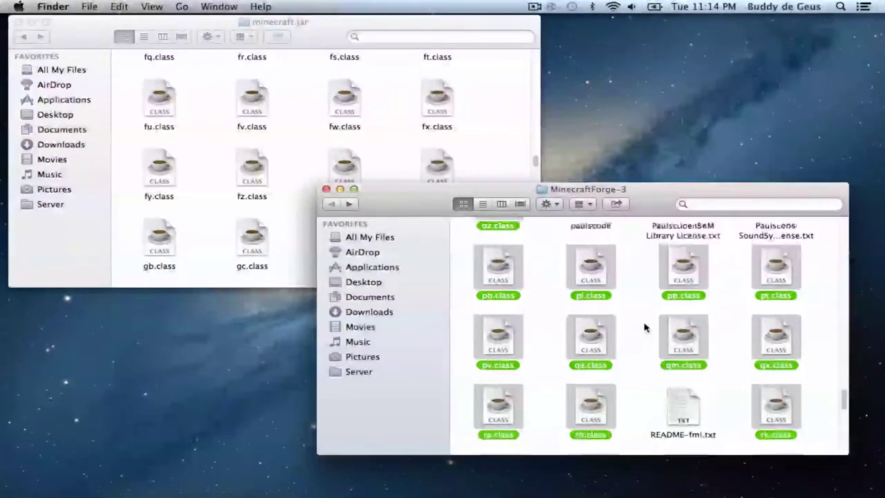
pyautogui.scroll(3, 644, 327)
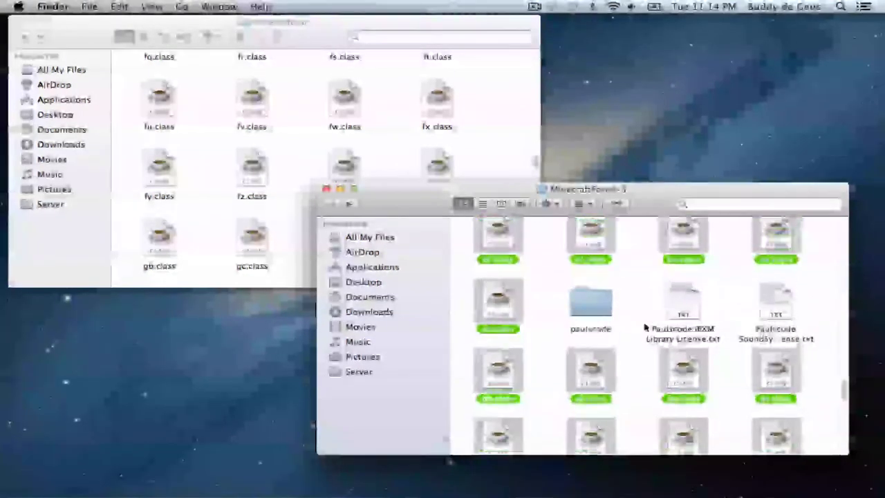
pyautogui.scroll(1, 645, 328)
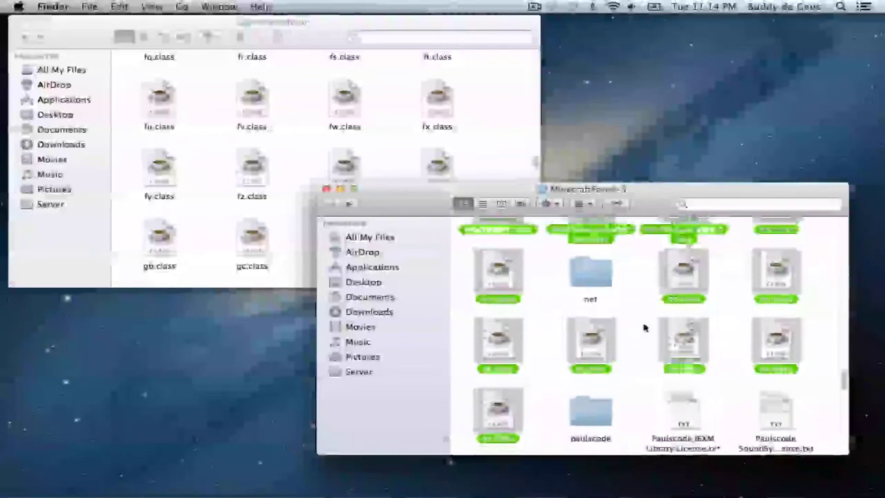
pyautogui.scroll(1, 645, 328)
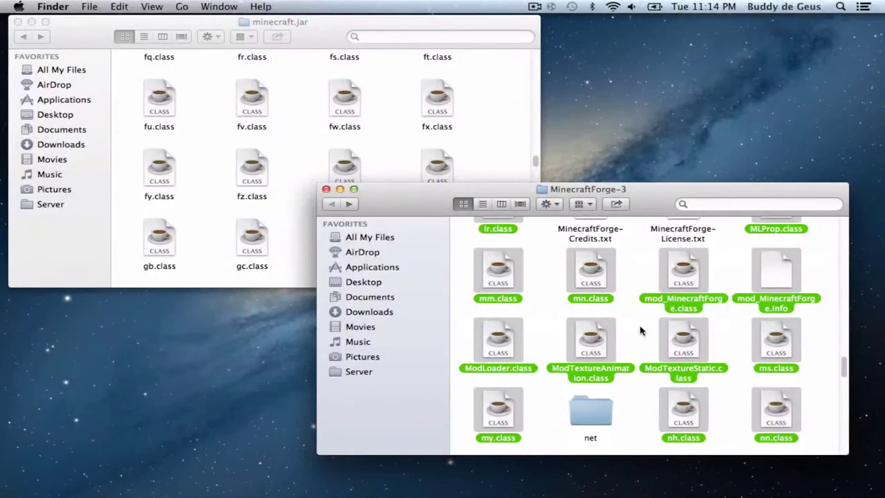
pyautogui.scroll(1, 642, 329)
pyautogui.scroll(1, 639, 331)
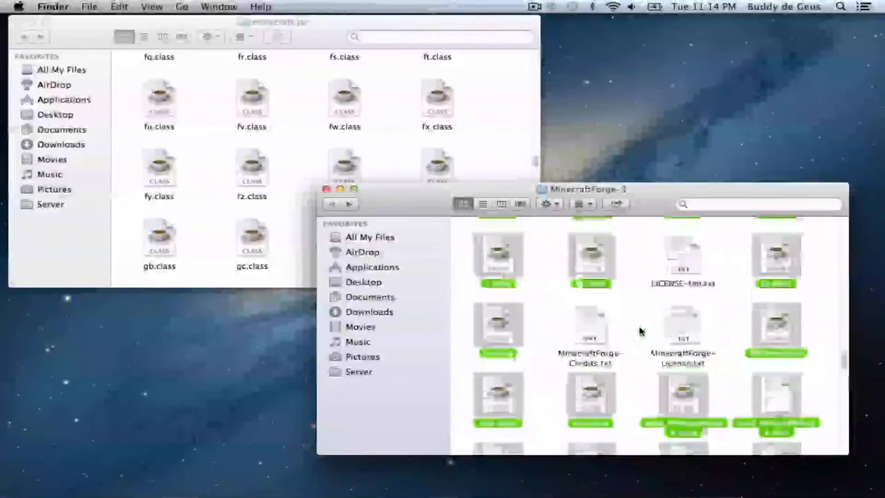
pyautogui.scroll(1, 640, 332)
pyautogui.scroll(1, 640, 332)
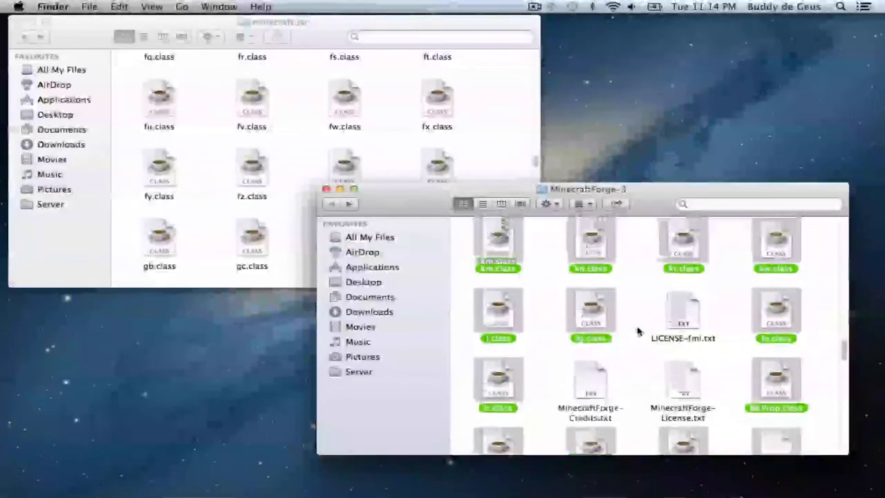
pyautogui.scroll(1, 637, 332)
pyautogui.scroll(5, 637, 330)
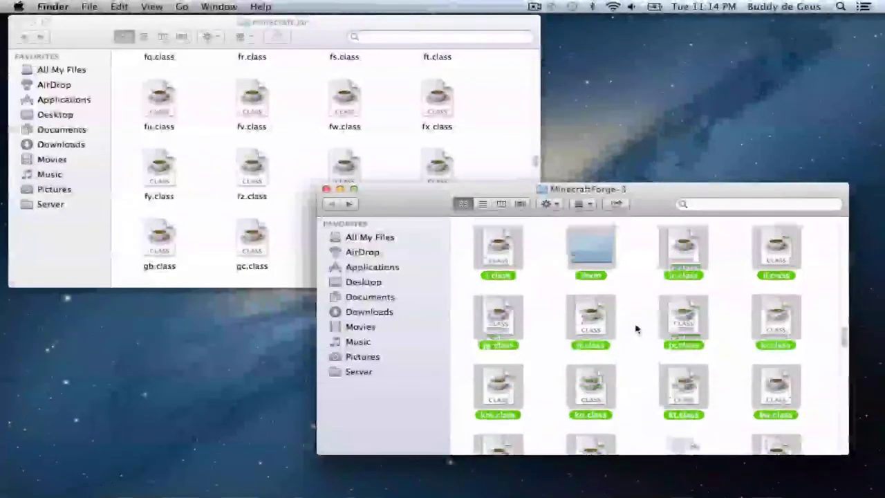
pyautogui.scroll(-1, 636, 329)
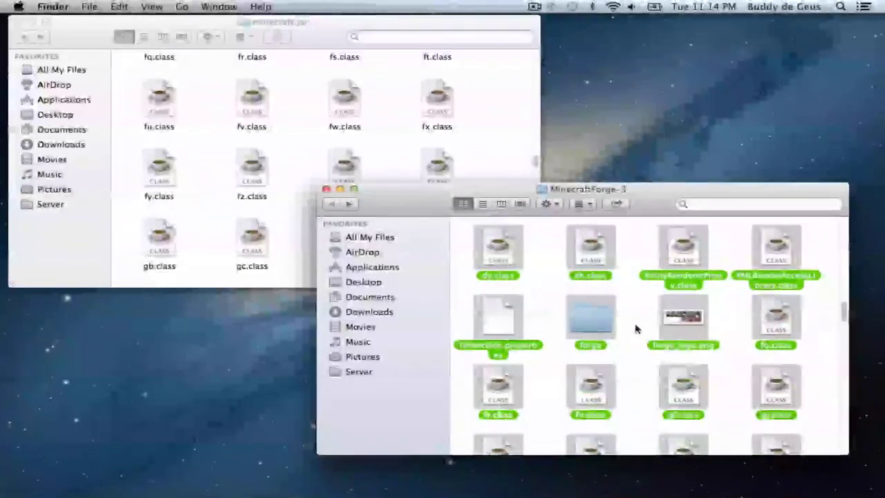
pyautogui.scroll(1, 637, 329)
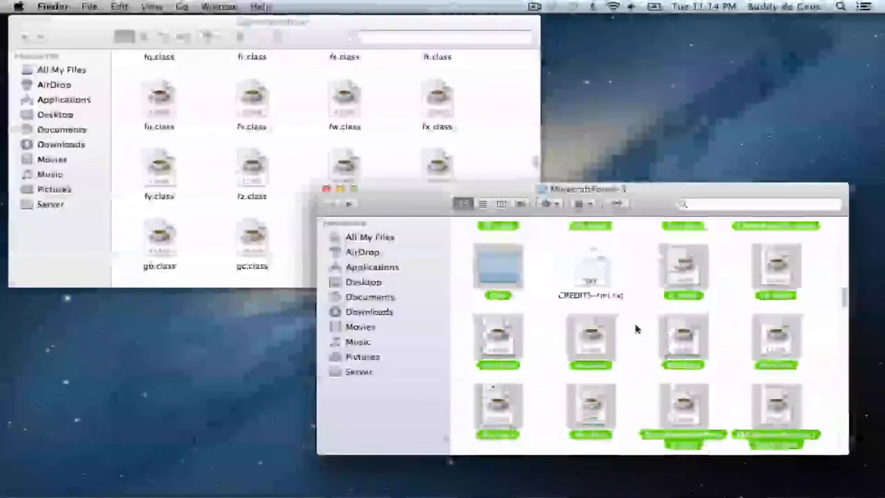
pyautogui.scroll(1, 637, 330)
pyautogui.scroll(1, 637, 329)
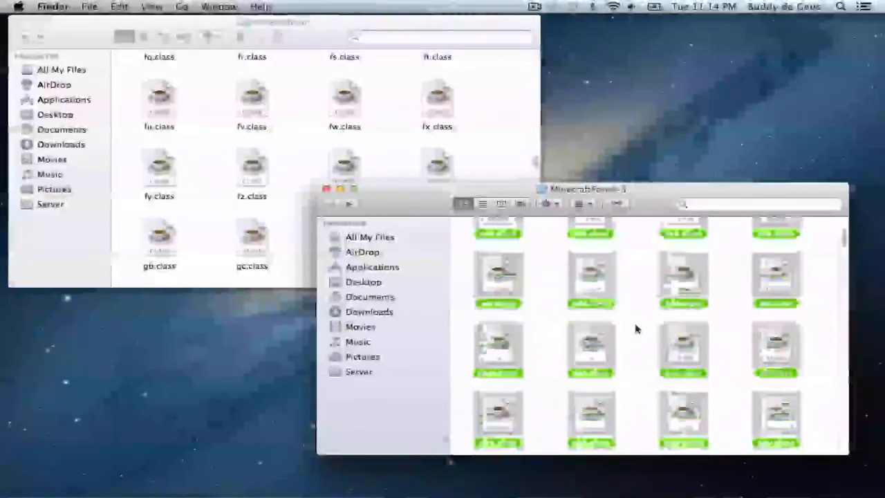
pyautogui.scroll(1, 636, 326)
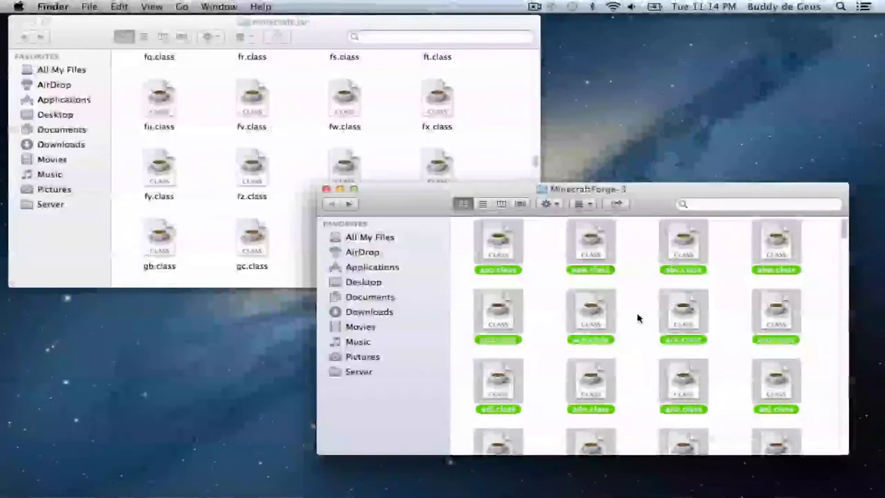
# Copy the 137 Forge files into minecraft.jar, replacing all conflicting files.
pyautogui.rightClick(580, 313)
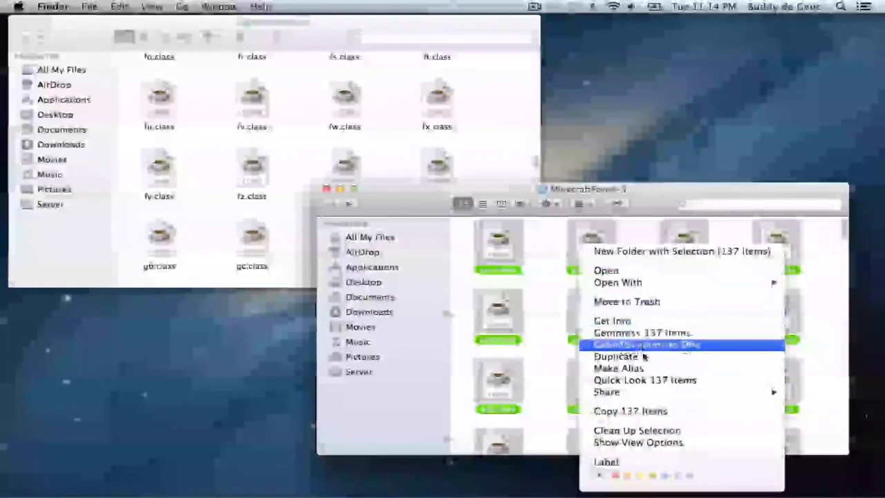
pyautogui.click(663, 411)
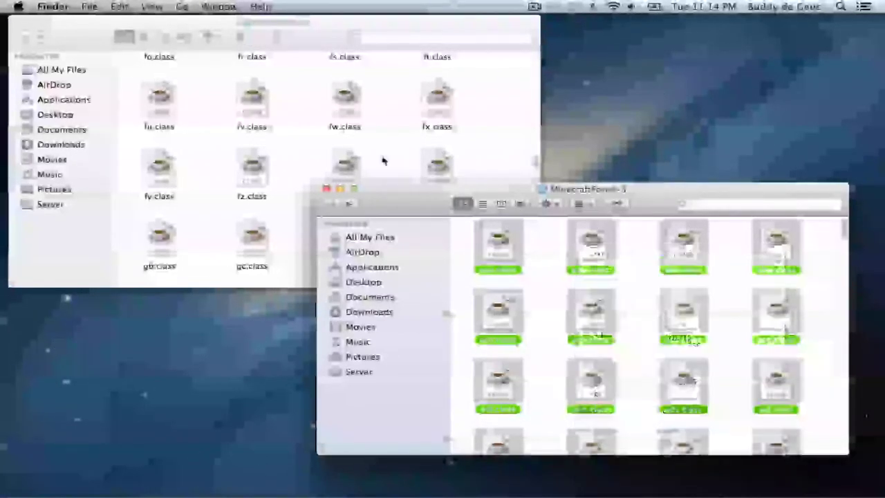
pyautogui.click(326, 188)
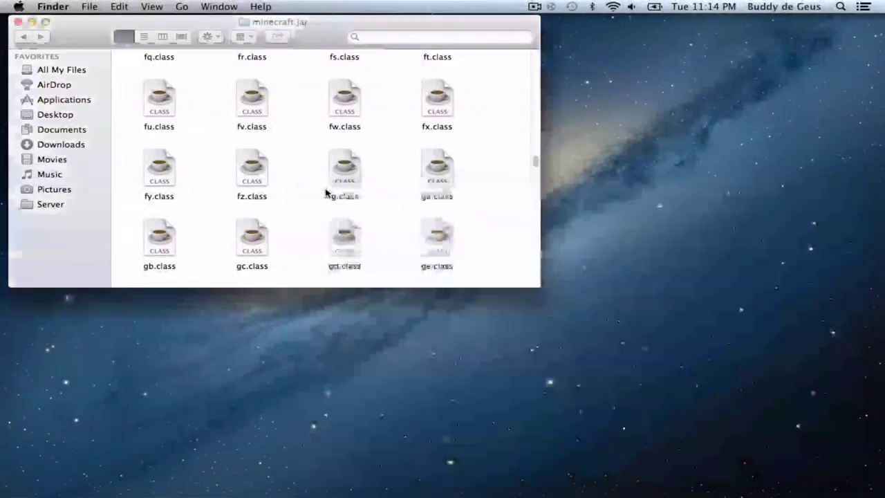
pyautogui.rightClick(308, 142)
pyautogui.click(339, 184)
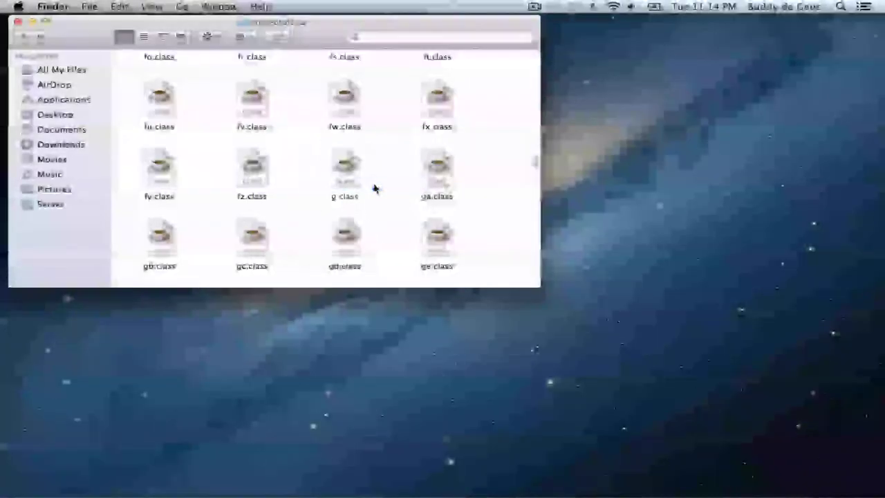
pyautogui.click(318, 160)
pyautogui.click(553, 160)
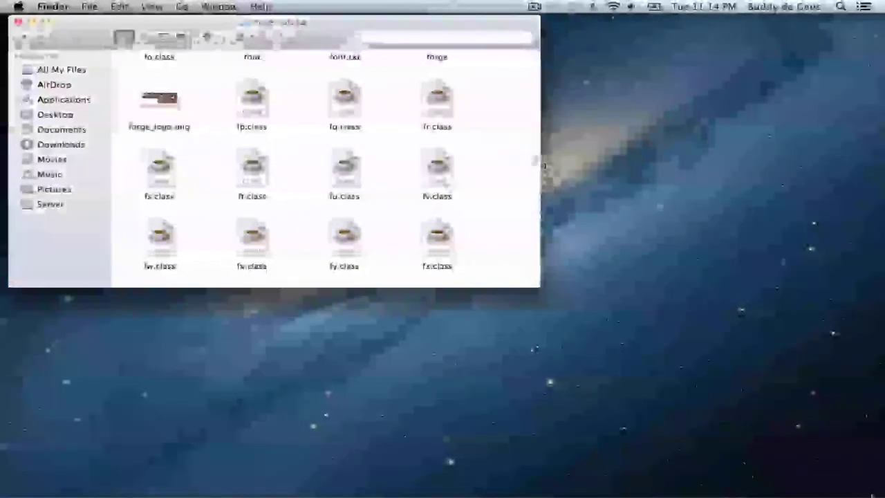
pyautogui.moveTo(850, 477)
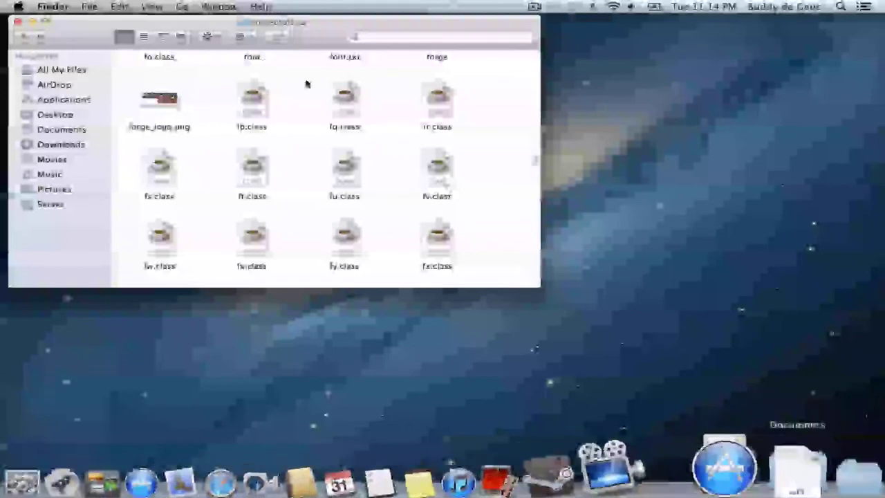
# Close the minecraft.jar window, launch Minecraft from Applications, then close the launcher.
pyautogui.click(18, 23)
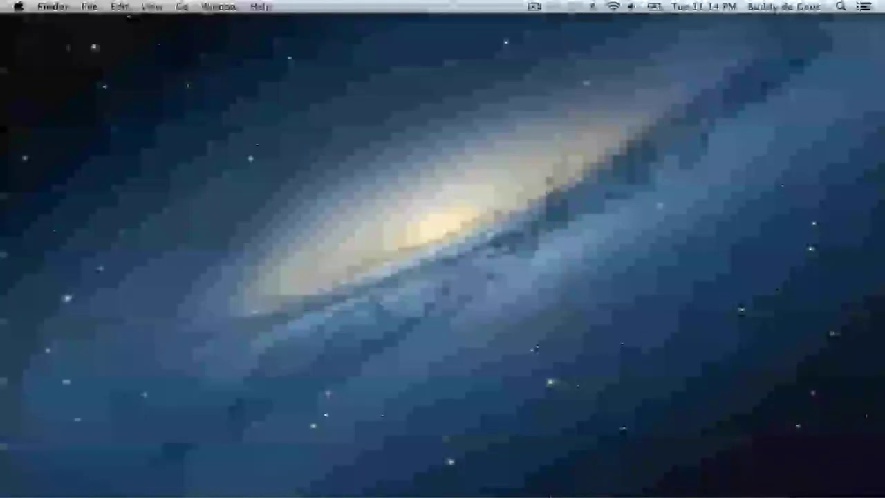
pyautogui.moveTo(510, 477)
pyautogui.click(711, 453)
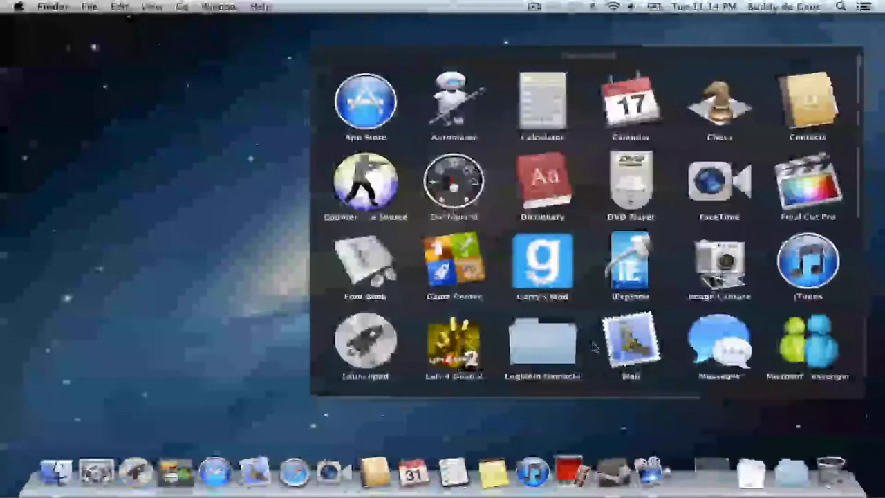
pyautogui.scroll(-3, 596, 349)
pyautogui.click(457, 301)
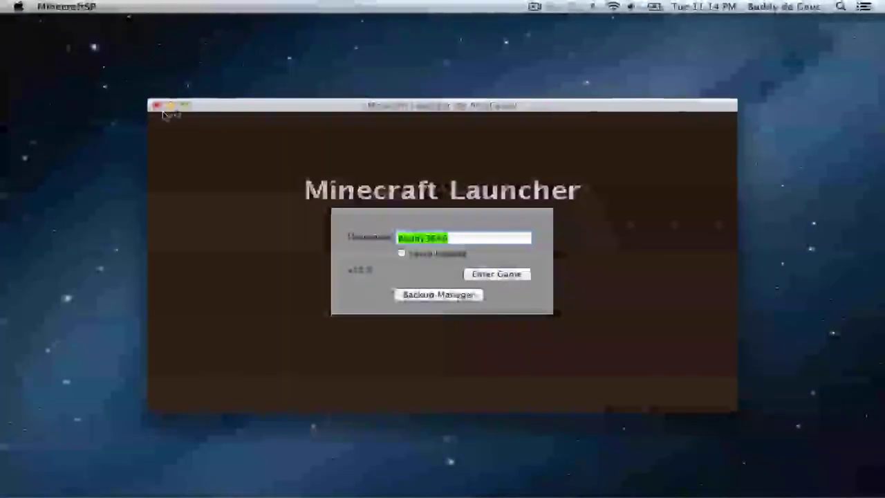
pyautogui.click(156, 105)
# Open minecraft.jar via Application Support > minecraft > bin in a new Finder window.
pyautogui.click(69, 448)
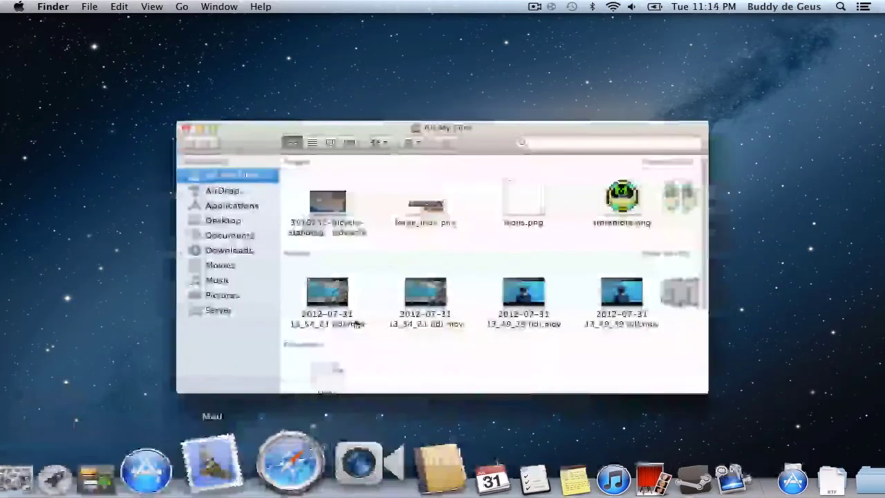
pyautogui.press('shift+super+g')
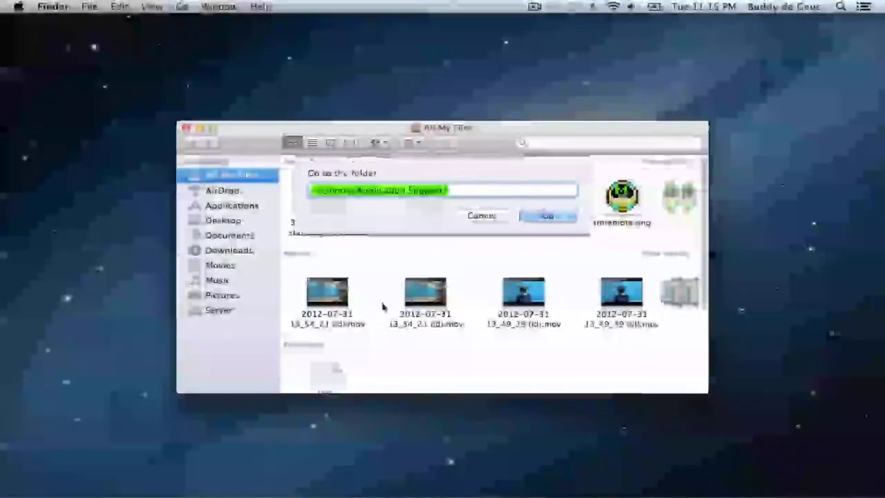
pyautogui.click(554, 214)
pyautogui.doubleClick(325, 276)
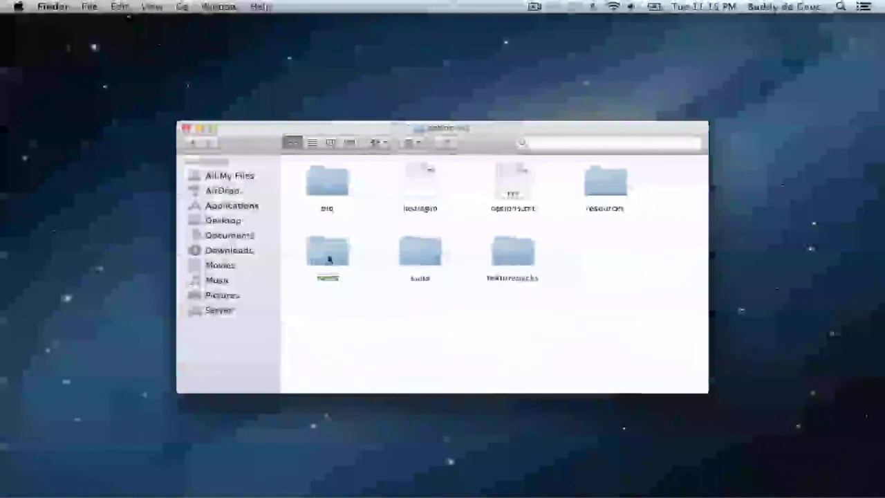
pyautogui.doubleClick(339, 177)
pyautogui.doubleClick(415, 258)
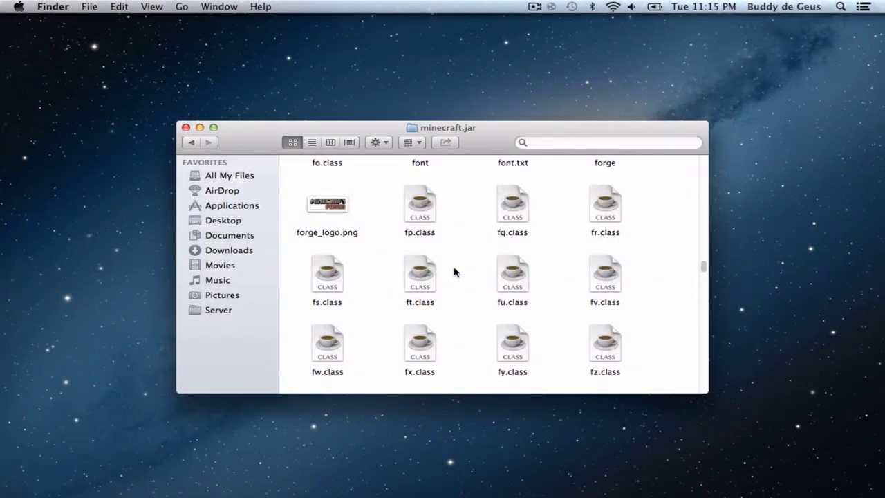
# Move META-INF to the Trash, empty the Trash, and close the jar window.
pyautogui.write('meta')
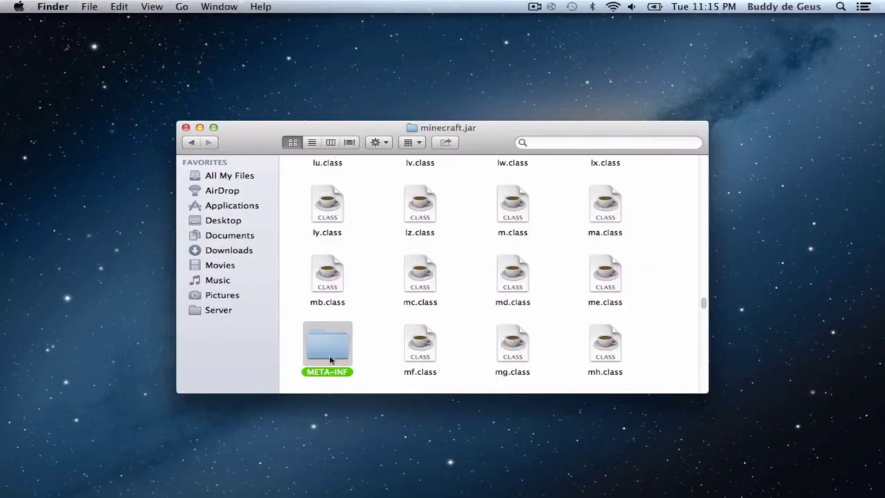
pyautogui.rightClick(330, 359)
pyautogui.click(387, 215)
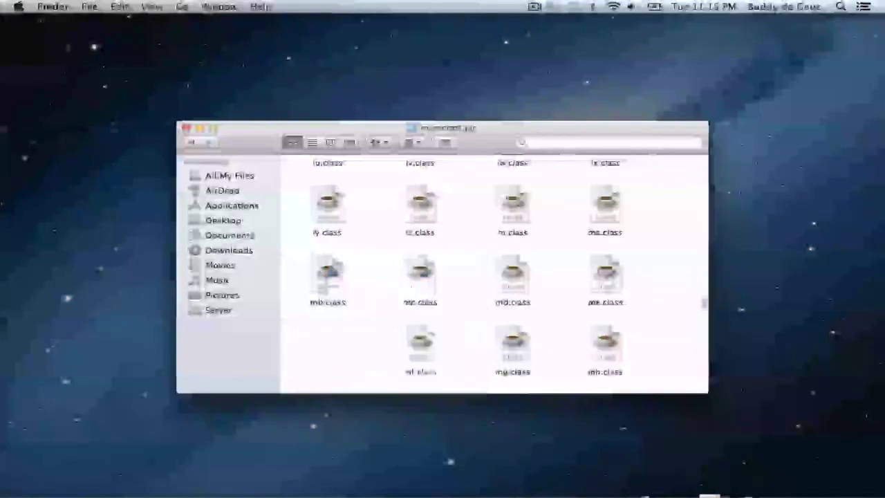
pyautogui.click(837, 477)
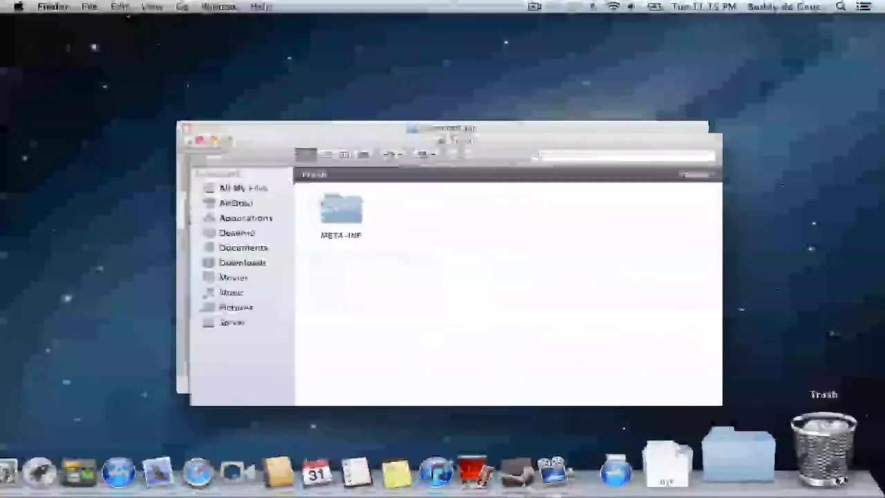
pyautogui.click(696, 174)
pyautogui.click(532, 191)
pyautogui.click(185, 128)
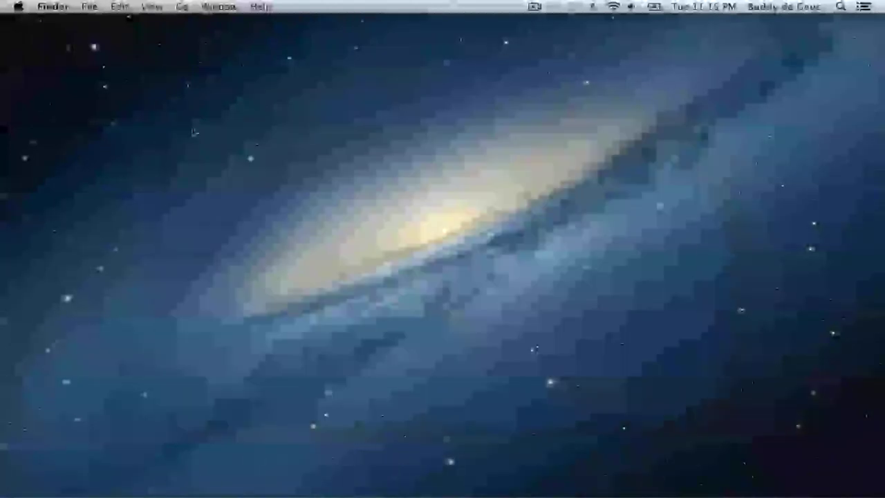
pyautogui.moveTo(656, 449)
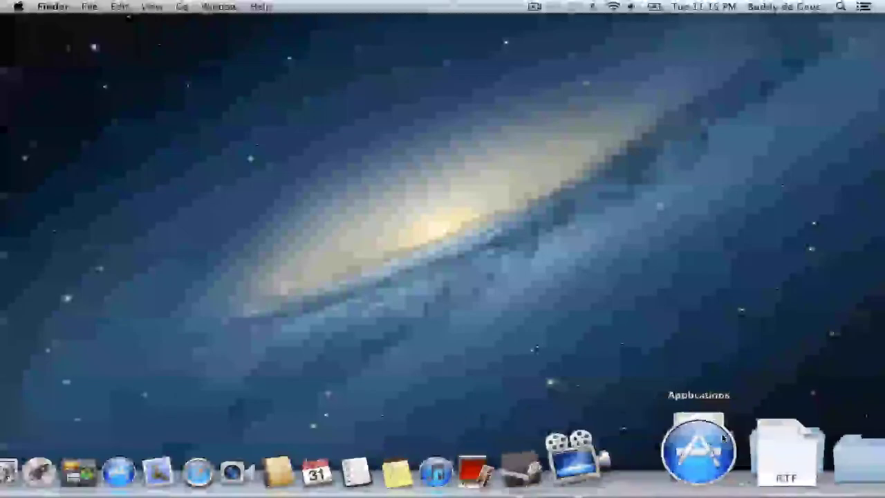
pyautogui.click(701, 448)
pyautogui.scroll(-2, 572, 325)
pyautogui.click(456, 280)
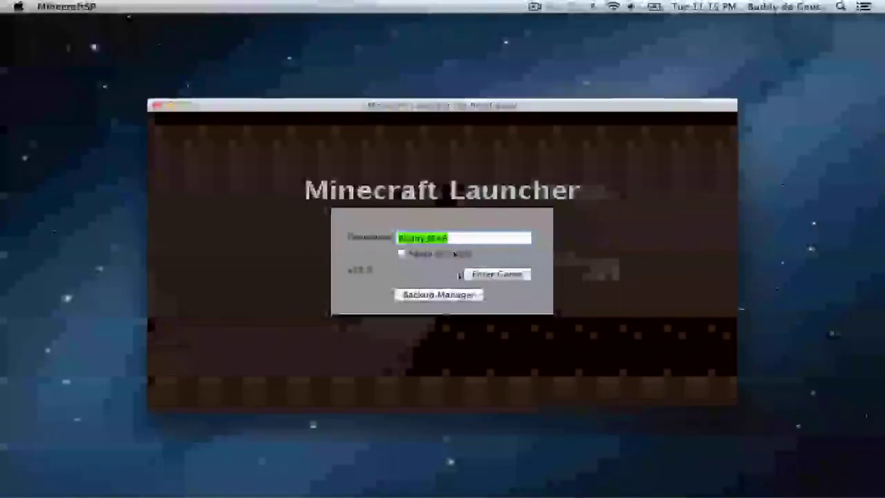
pyautogui.click(485, 273)
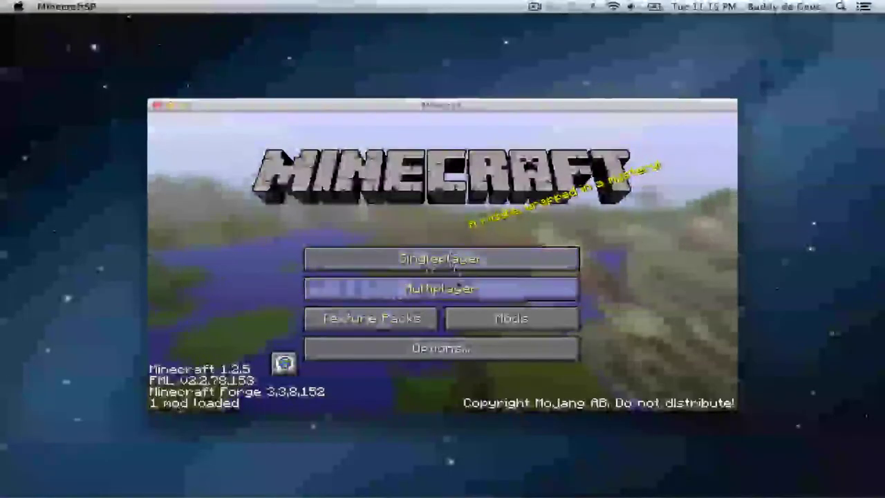
pyautogui.click(510, 319)
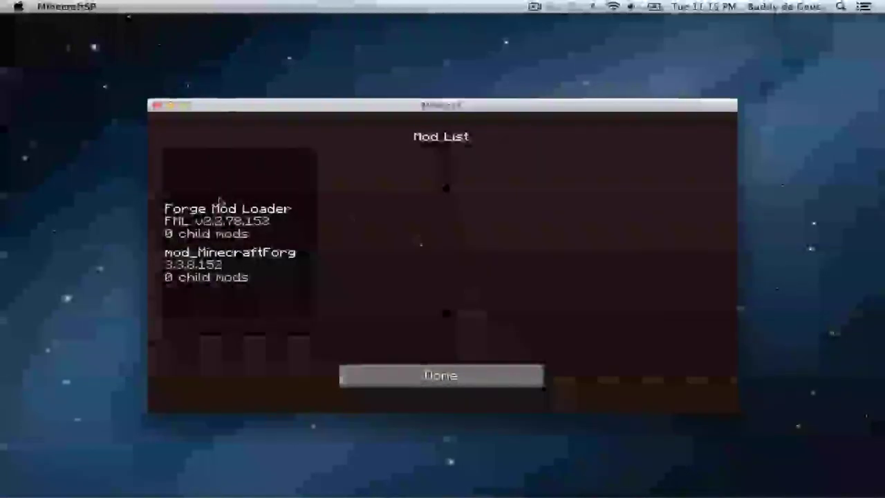
pyautogui.click(467, 383)
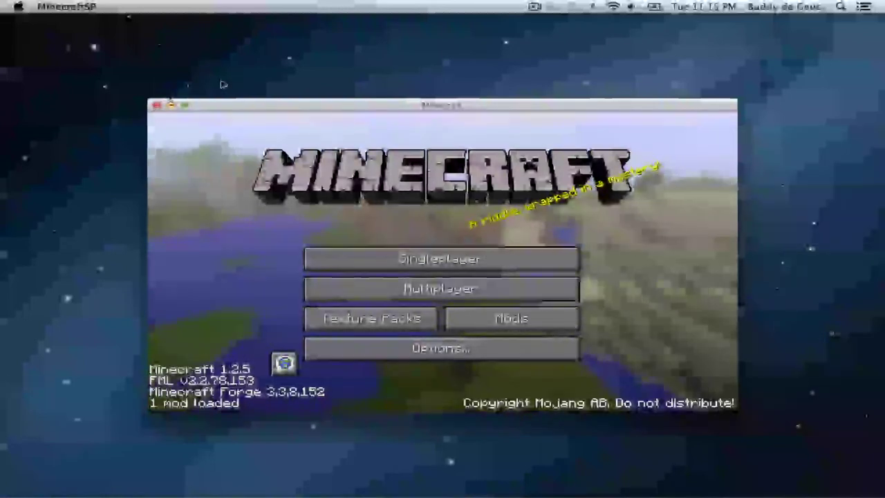
pyautogui.click(157, 105)
pyautogui.moveTo(186, 493)
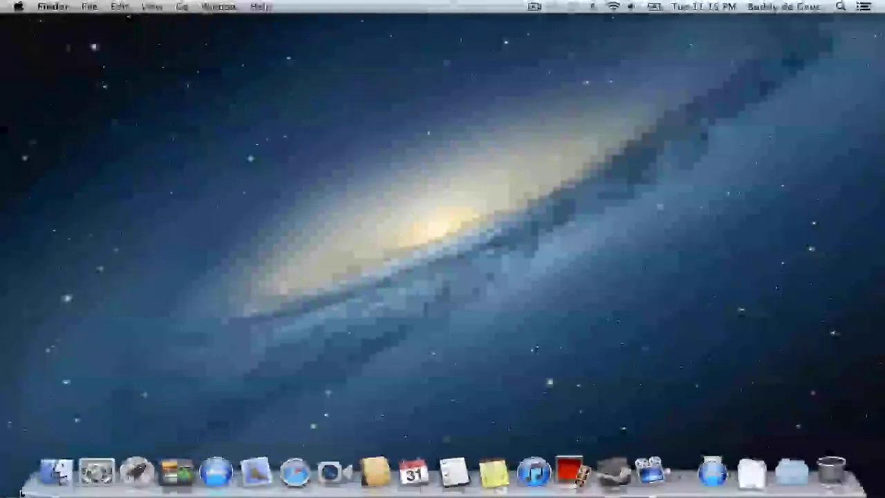
# Open the minecraft folder in Application Support in a new Finder window, moved up-left.
pyautogui.click(89, 451)
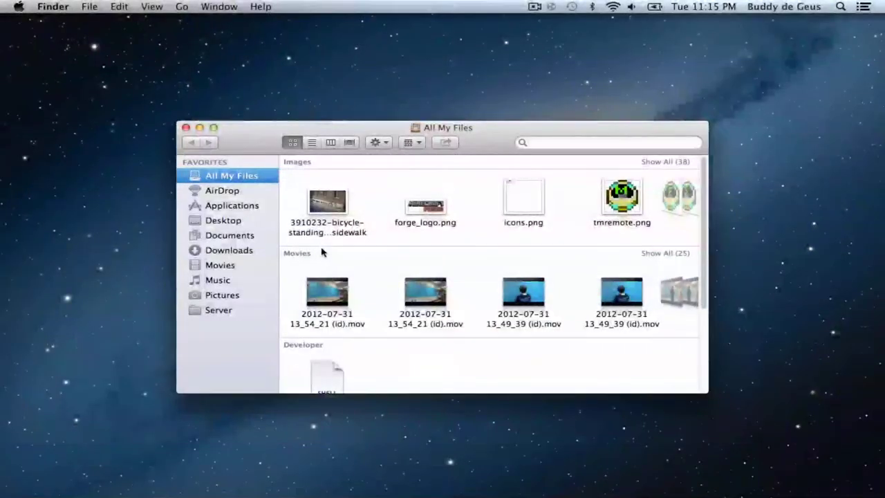
pyautogui.press('super+shift+g')
pyautogui.press('Return')
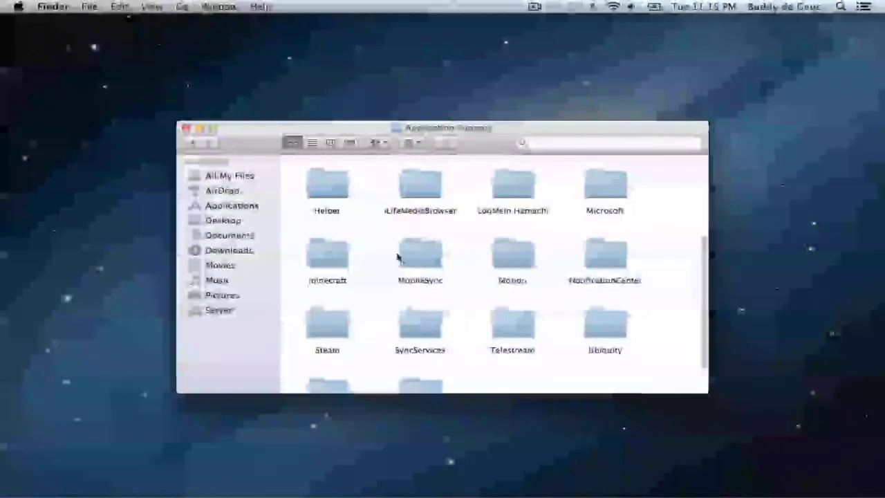
pyautogui.doubleClick(313, 254)
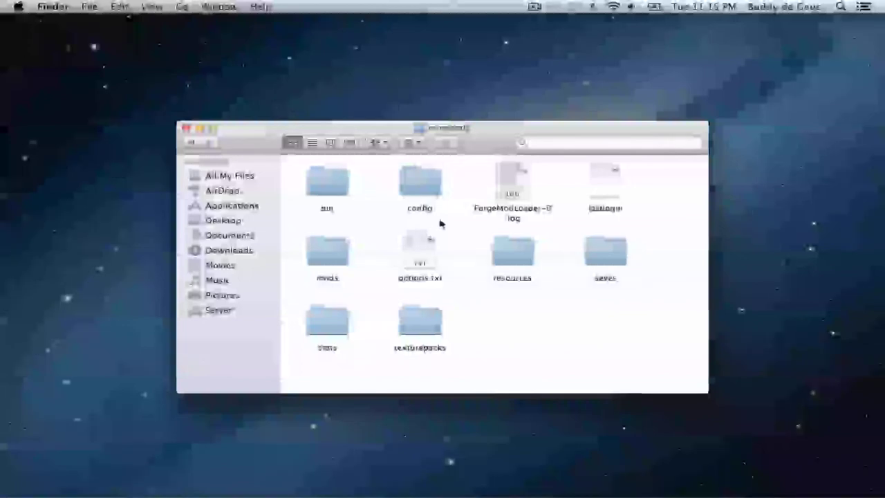
pyautogui.moveTo(258, 143)
pyautogui.mouseDown()
pyautogui.moveTo(138, 95)
pyautogui.moveTo(178, 119)
pyautogui.mouseUp()
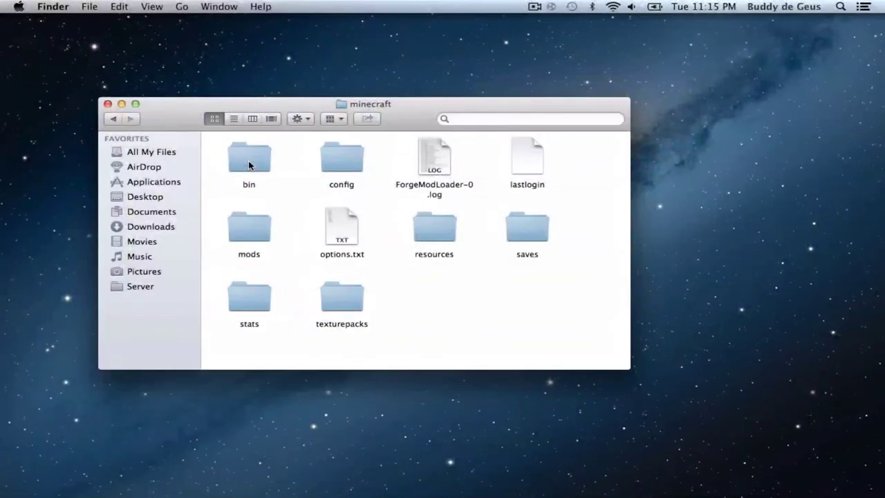
# Open minecraft.jar from bin and the MC 1 Player API folder from Downloads.
pyautogui.doubleClick(250, 165)
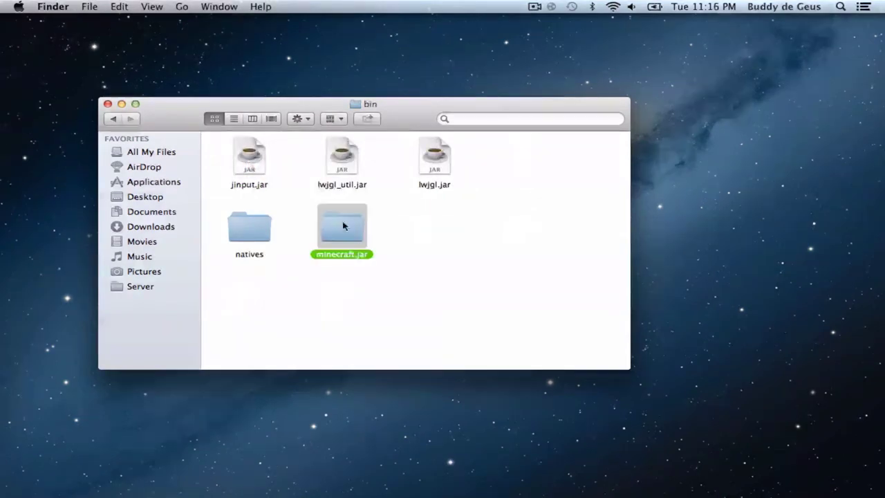
pyautogui.doubleClick(343, 226)
pyautogui.click(792, 472)
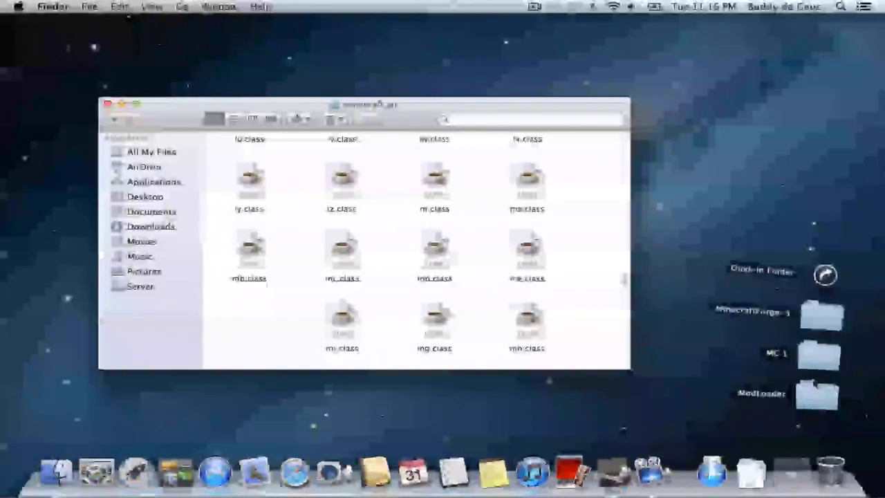
pyautogui.click(822, 315)
pyautogui.click(368, 231)
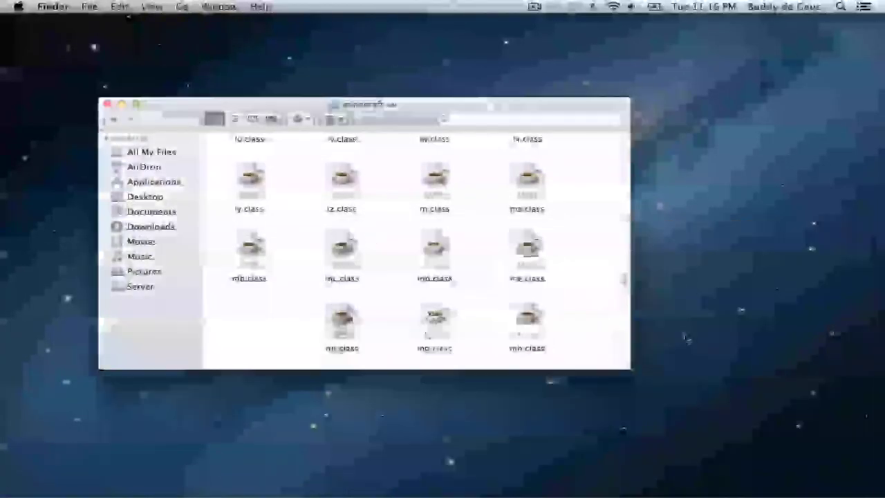
pyautogui.click(796, 473)
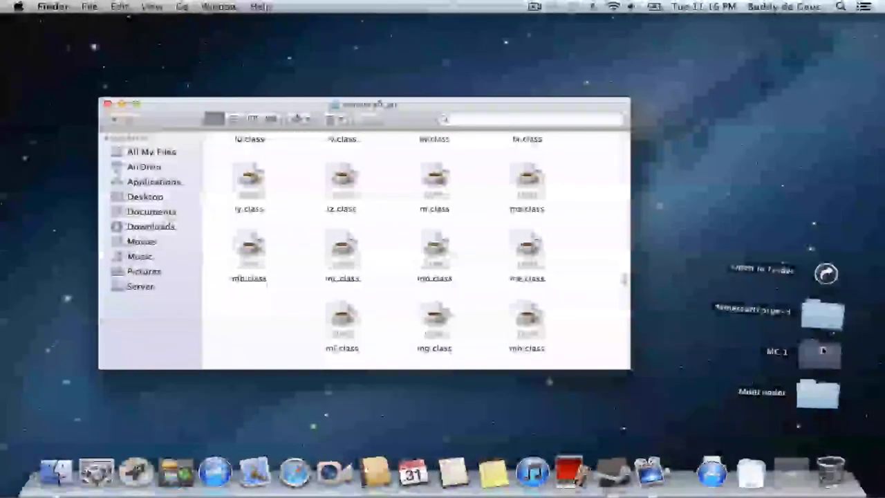
pyautogui.click(824, 352)
pyautogui.moveTo(191, 125)
pyautogui.mouseDown()
pyautogui.moveTo(523, 241)
pyautogui.moveTo(385, 201)
pyautogui.mouseUp()
# Copy all seven MC 1 files into minecraft.jar, replacing existing copies.
pyautogui.click(666, 311)
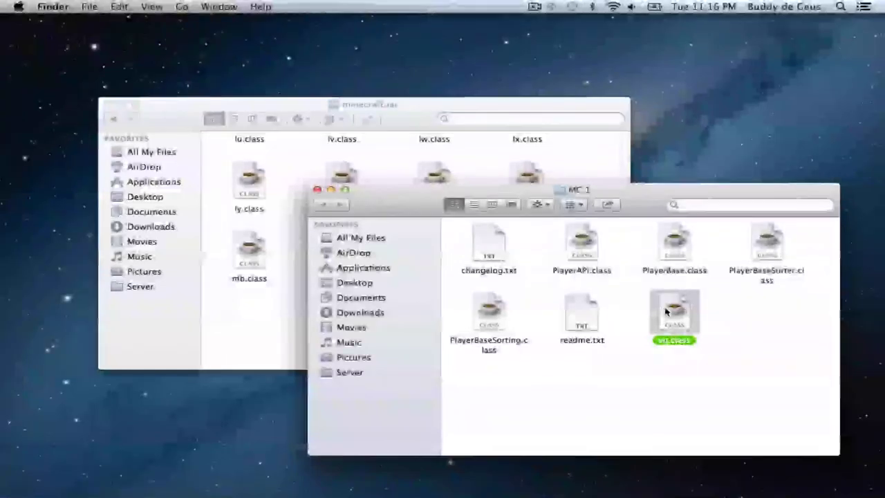
pyautogui.press('super+a')
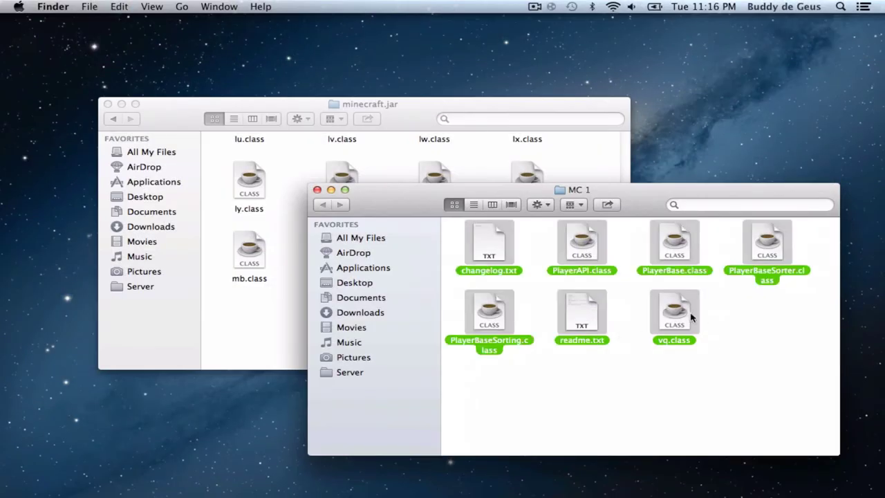
pyautogui.rightClick(687, 316)
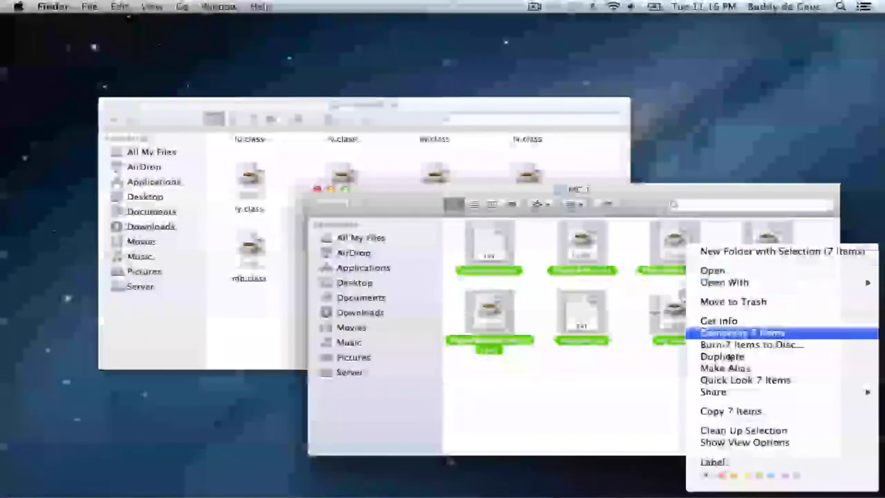
pyautogui.click(757, 411)
pyautogui.click(315, 188)
pyautogui.rightClick(316, 193)
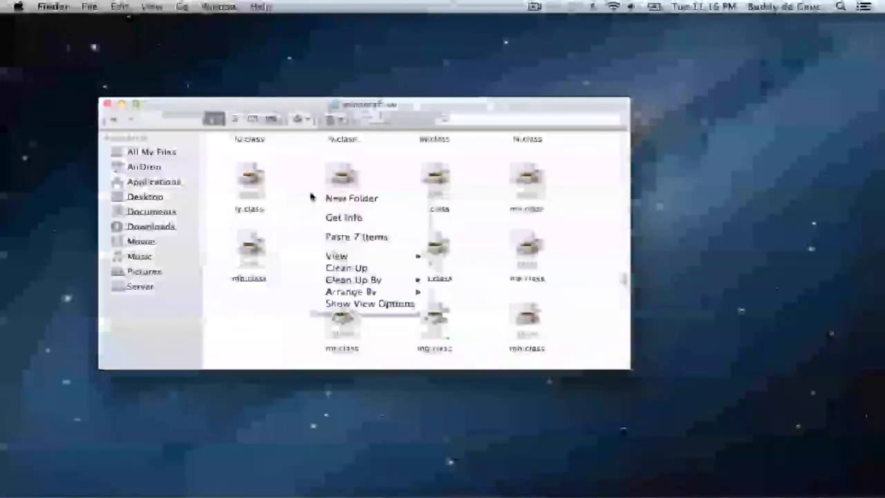
pyautogui.click(344, 238)
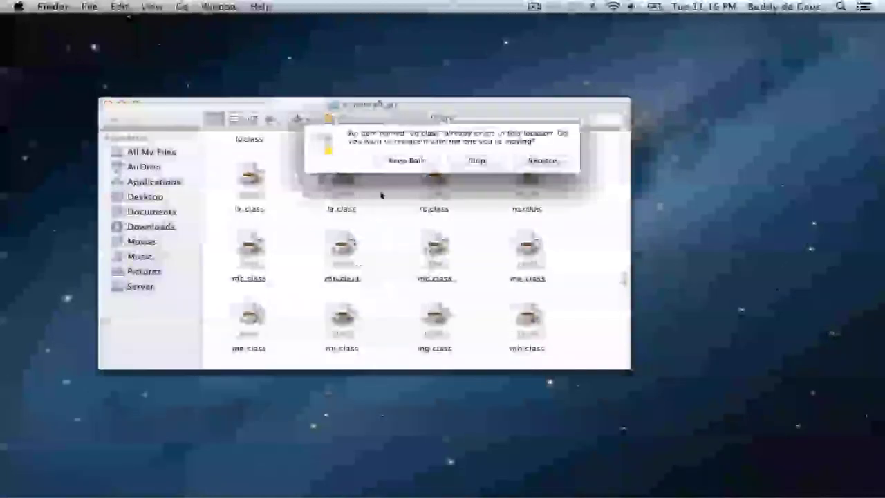
pyautogui.click(557, 165)
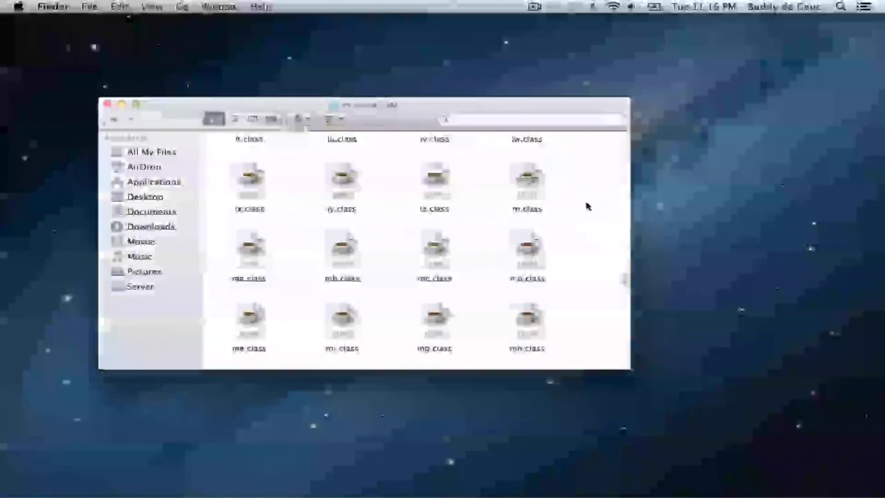
pyautogui.click(114, 120)
# Go back to the minecraft folder and open its mods folder.
pyautogui.click(114, 120)
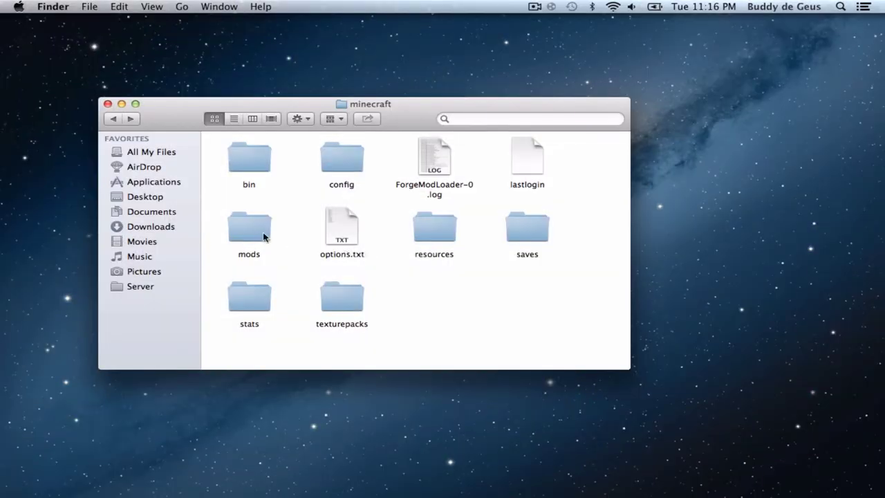
pyautogui.moveTo(731, 457)
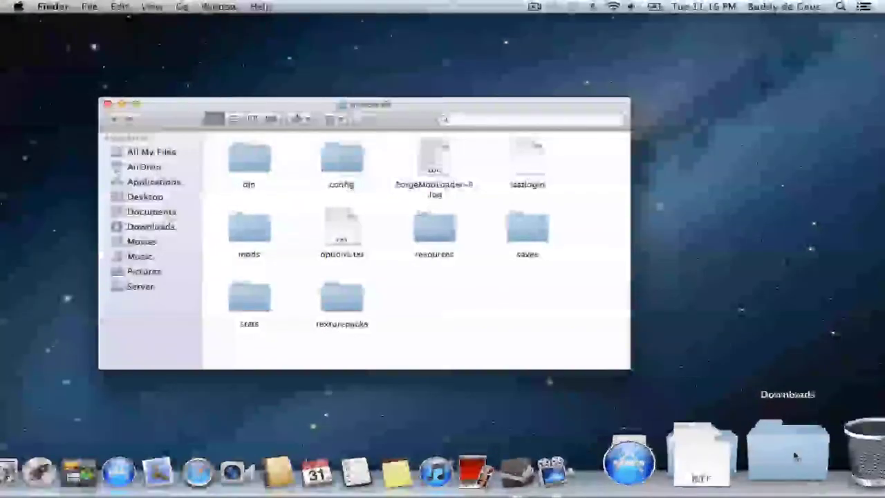
pyautogui.click(793, 451)
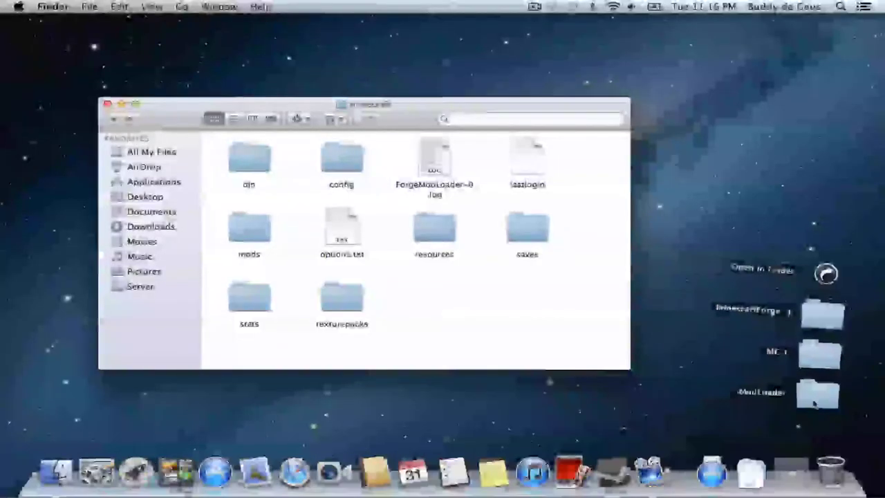
pyautogui.click(792, 474)
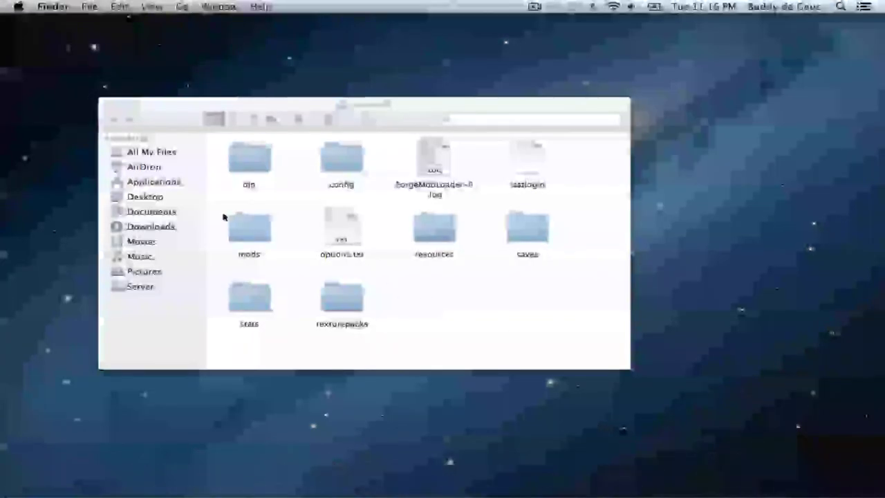
pyautogui.doubleClick(253, 229)
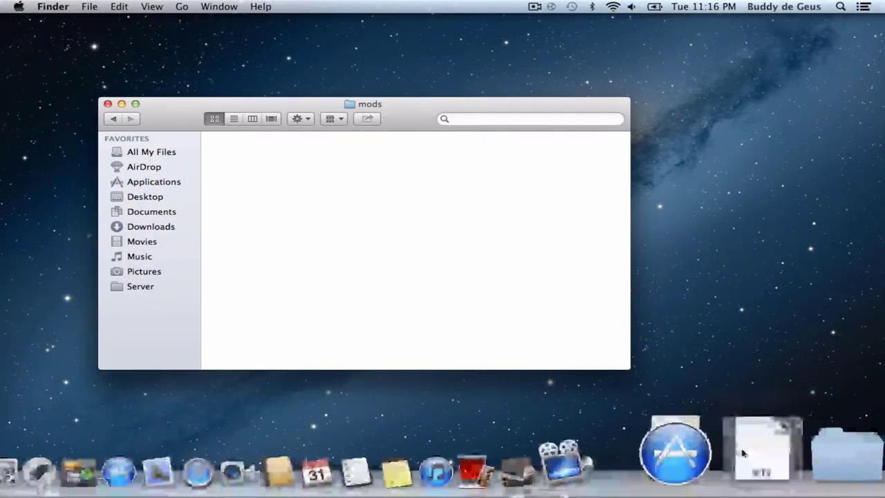
# Copy the five mod folders from Documents' mod MINECRAFT folder into mods.
pyautogui.click(745, 471)
pyautogui.click(764, 347)
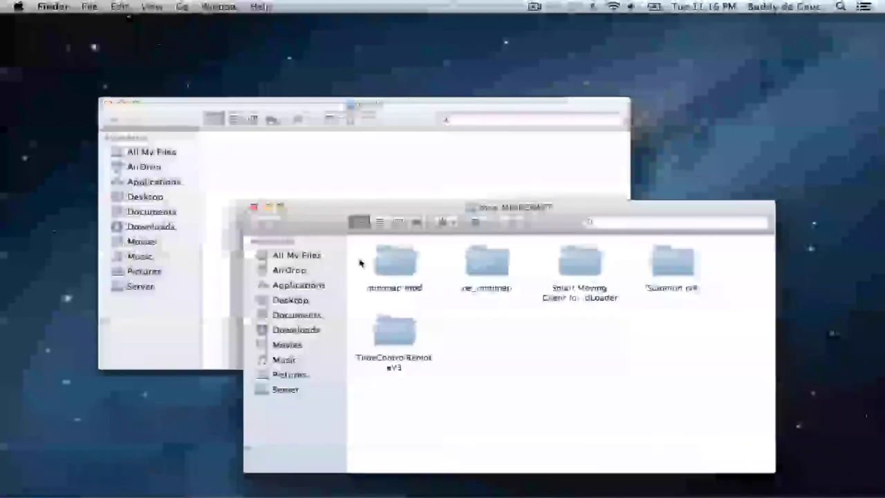
pyautogui.moveTo(334, 224); pyautogui.dragTo(325, 219)
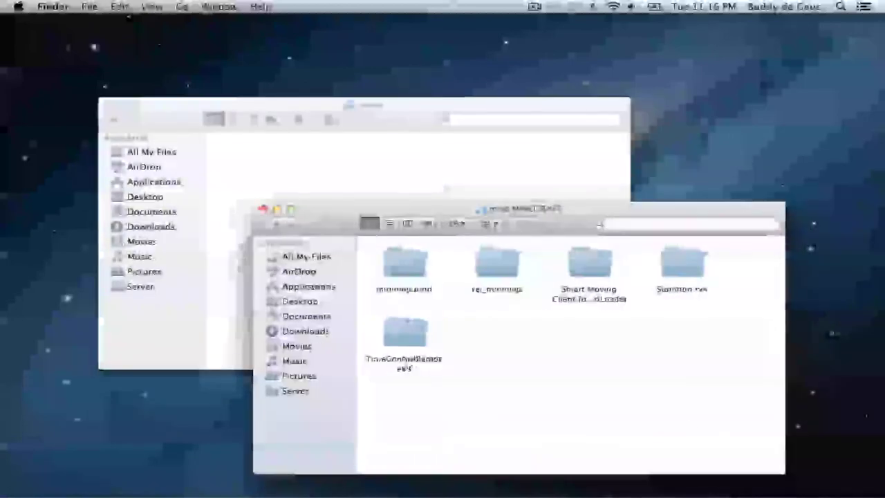
pyautogui.moveTo(412, 383)
pyautogui.mouseDown()
pyautogui.moveTo(446, 271)
pyautogui.moveTo(644, 277)
pyautogui.moveTo(684, 263)
pyautogui.mouseUp()
pyautogui.rightClick(684, 262)
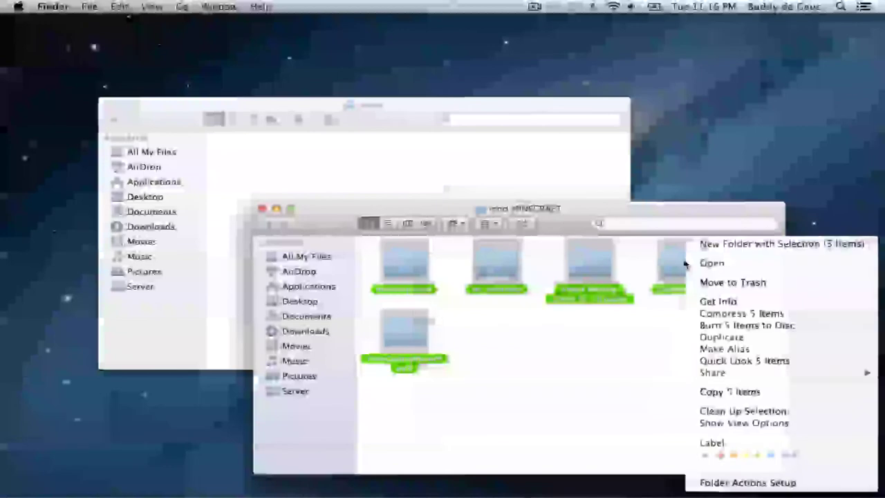
pyautogui.click(757, 393)
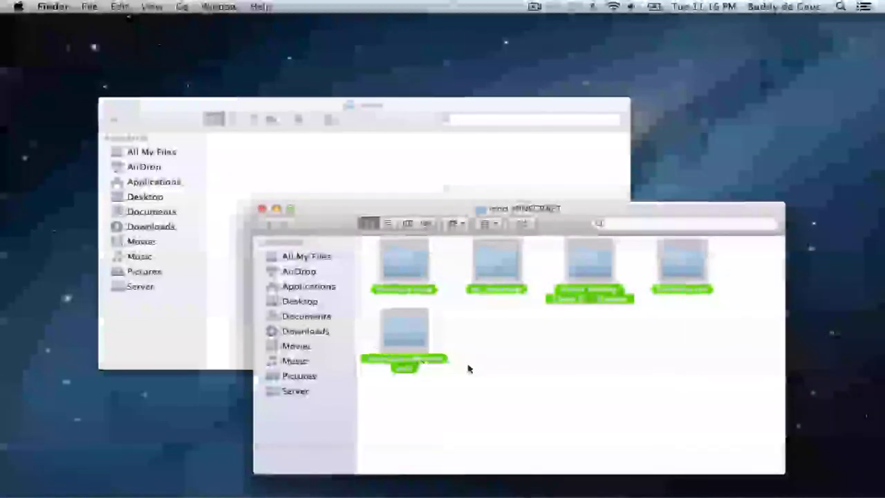
pyautogui.click(262, 208)
pyautogui.rightClick(303, 204)
pyautogui.click(352, 246)
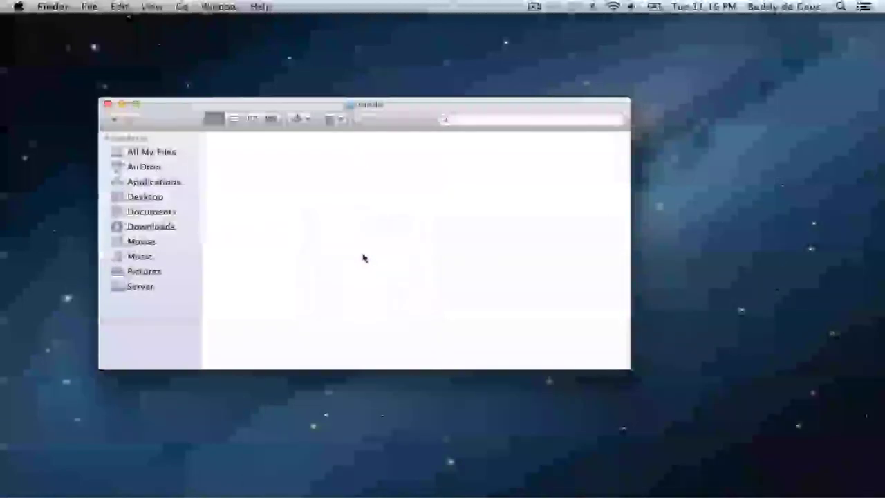
# Delete TimeControlRemoteV3, empty the Trash, and close the mods window.
pyautogui.rightClick(236, 214)
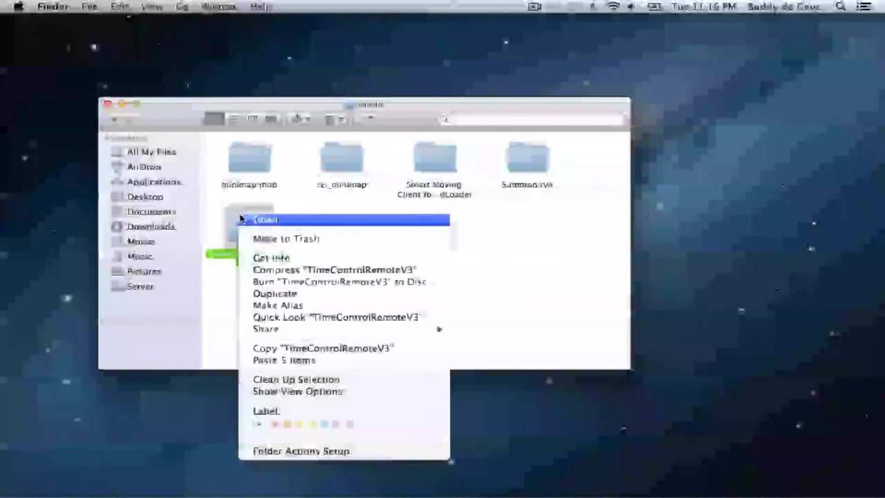
pyautogui.click(276, 237)
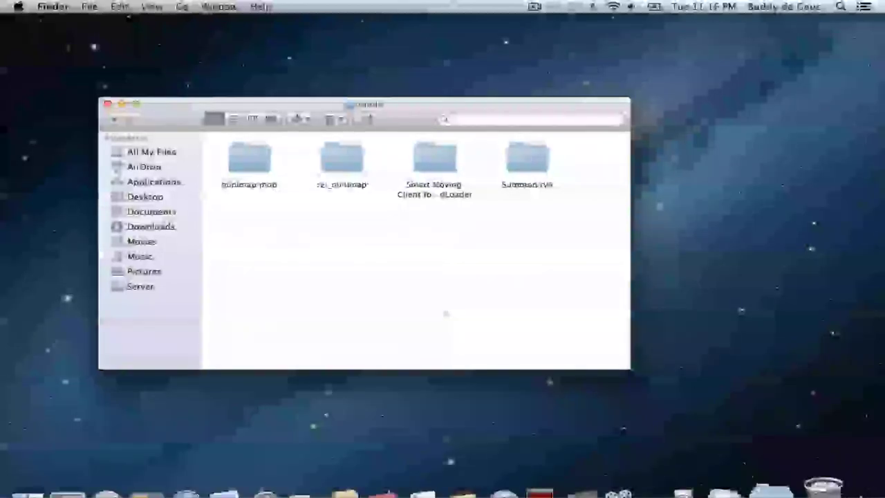
pyautogui.click(820, 429)
pyautogui.click(685, 165)
pyautogui.click(519, 189)
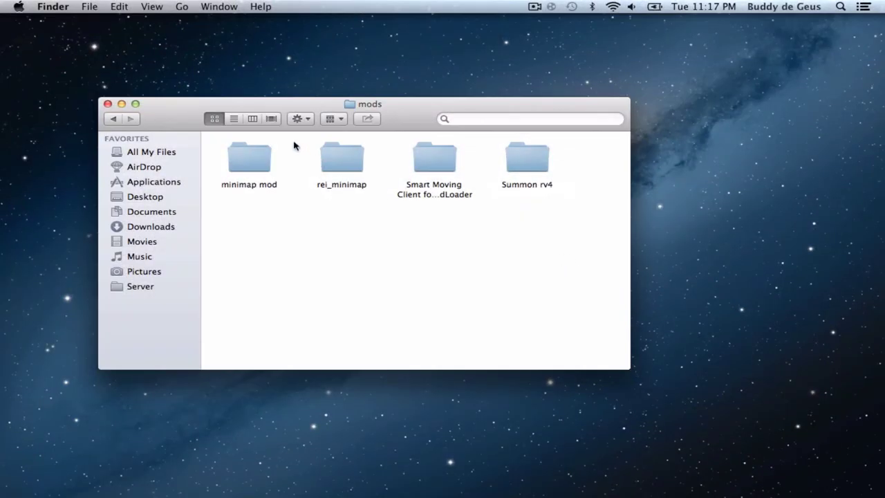
pyautogui.click(107, 105)
# Launch Minecraft, enter the game maximized, and check the loaded Mods list.
pyautogui.moveTo(747, 492)
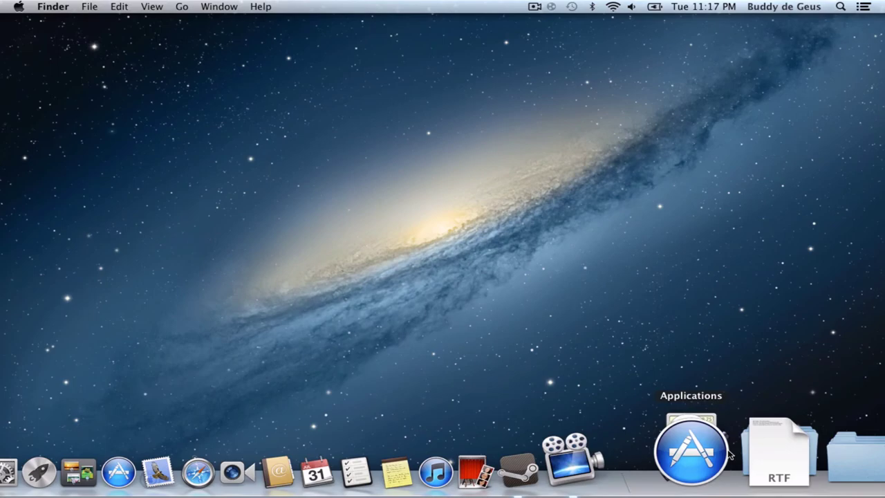
pyautogui.click(688, 456)
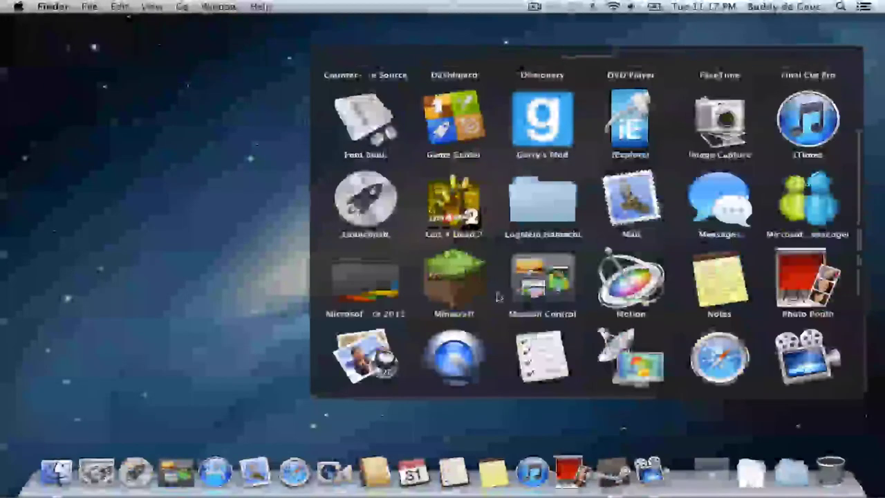
pyautogui.click(473, 284)
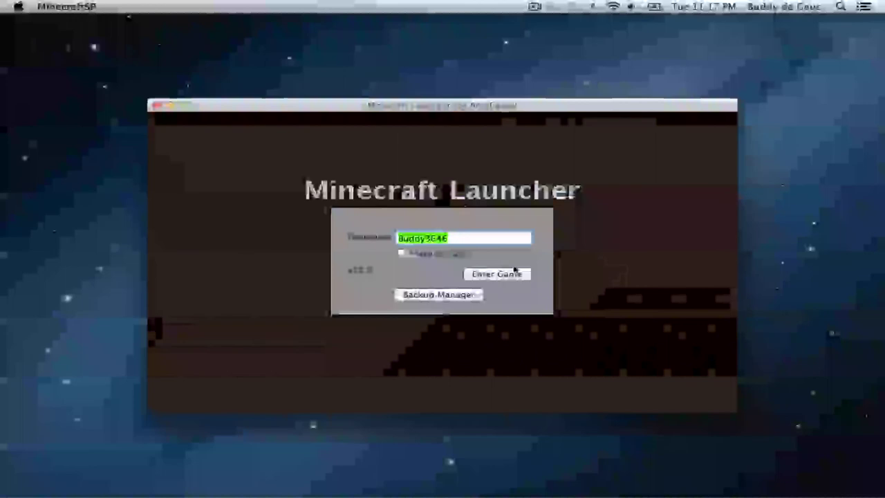
pyautogui.click(515, 273)
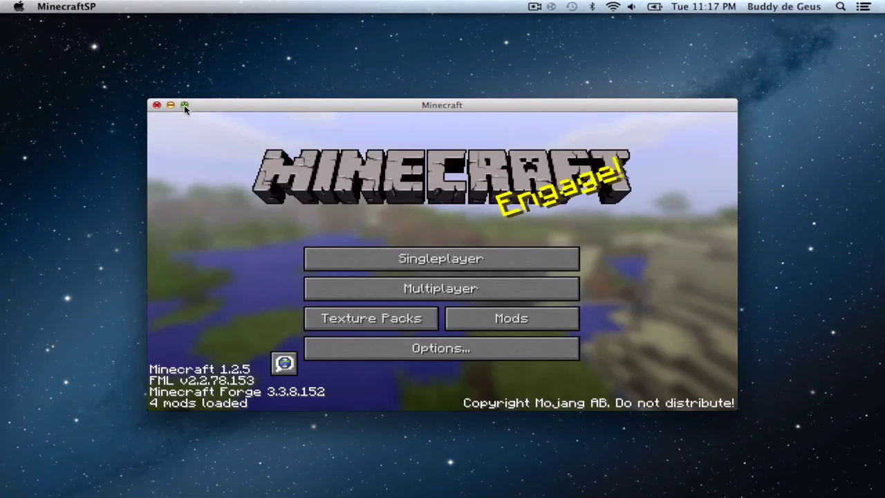
pyautogui.click(185, 106)
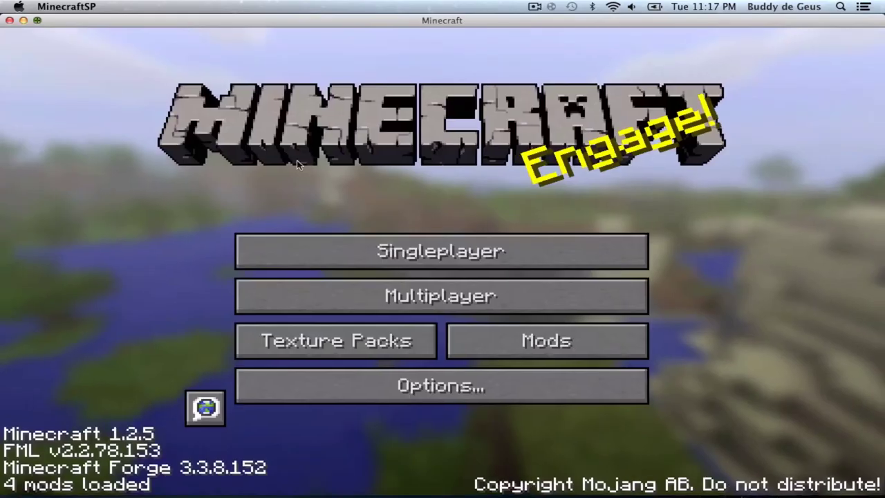
pyautogui.click(546, 340)
pyautogui.scroll(-2, 158, 271)
pyautogui.scroll(2, 157, 272)
pyautogui.click(450, 443)
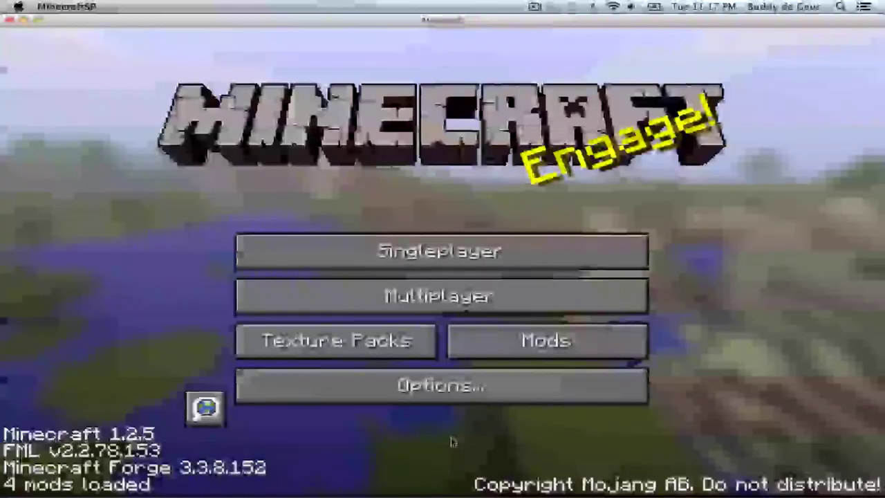
# Create and enter a new singleplayer world named New World.
pyautogui.click(449, 252)
pyautogui.click(588, 417)
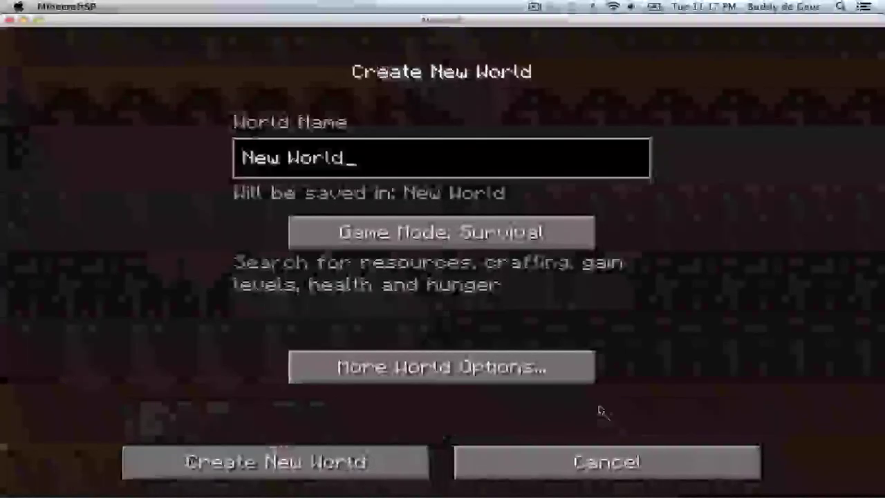
pyautogui.click(336, 476)
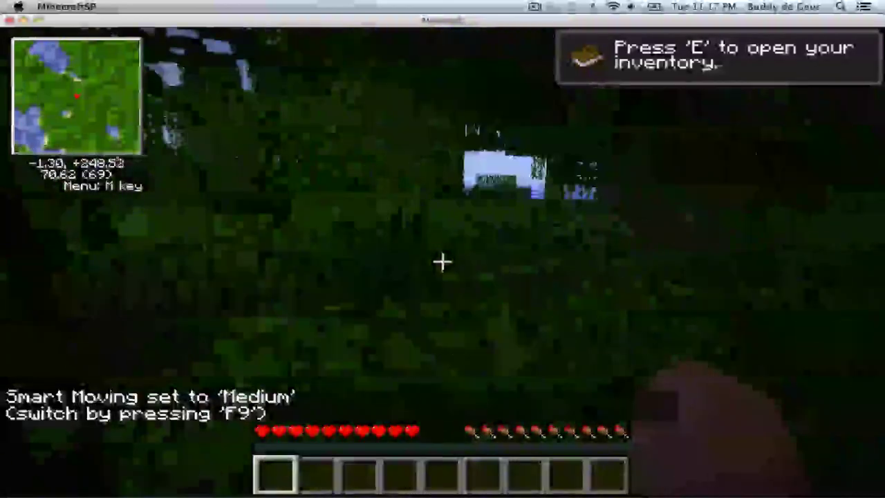
# Walk through the jungle and open the inventory to earn Taking Inventory.
pyautogui.press('w')
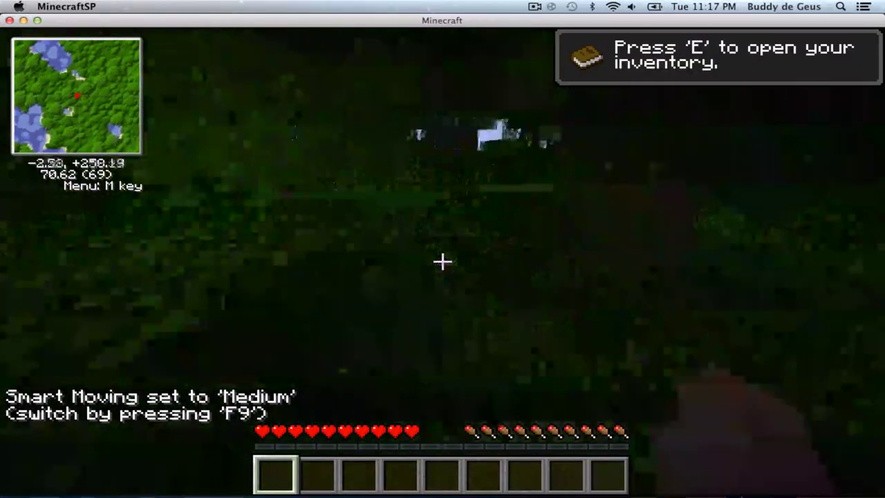
pyautogui.press('w')
pyautogui.press('w')
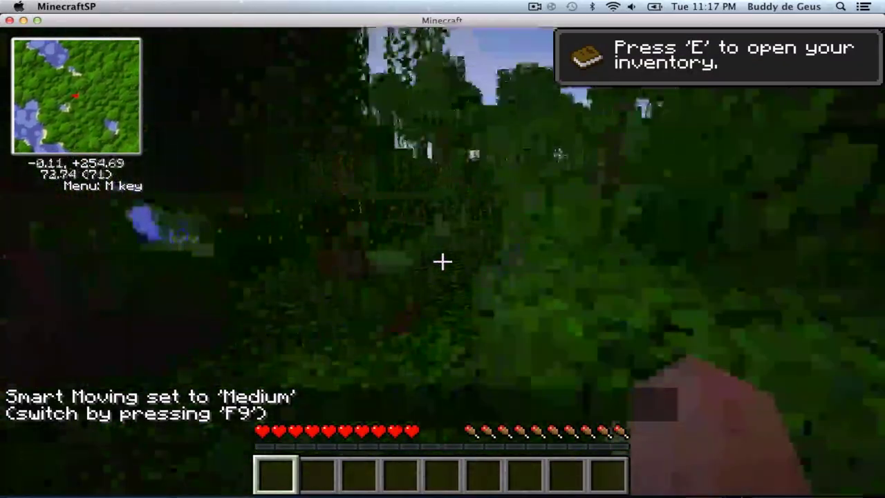
pyautogui.press('w')
pyautogui.press('w')
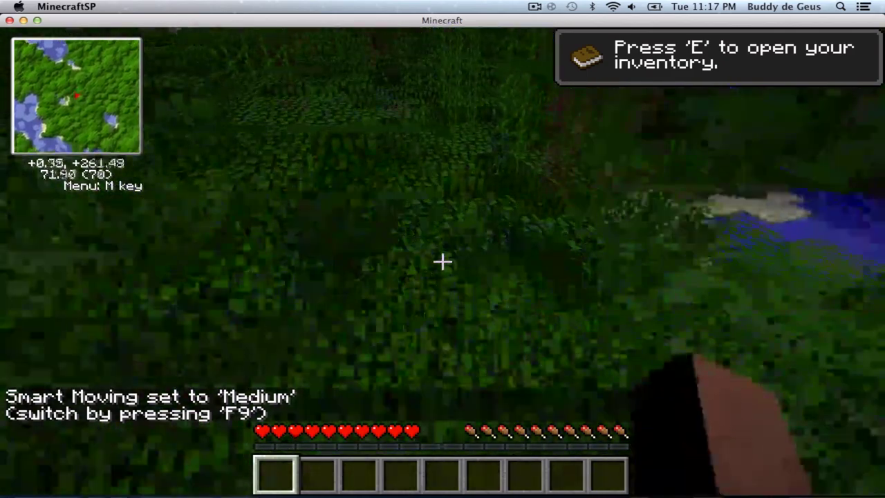
pyautogui.press('w')
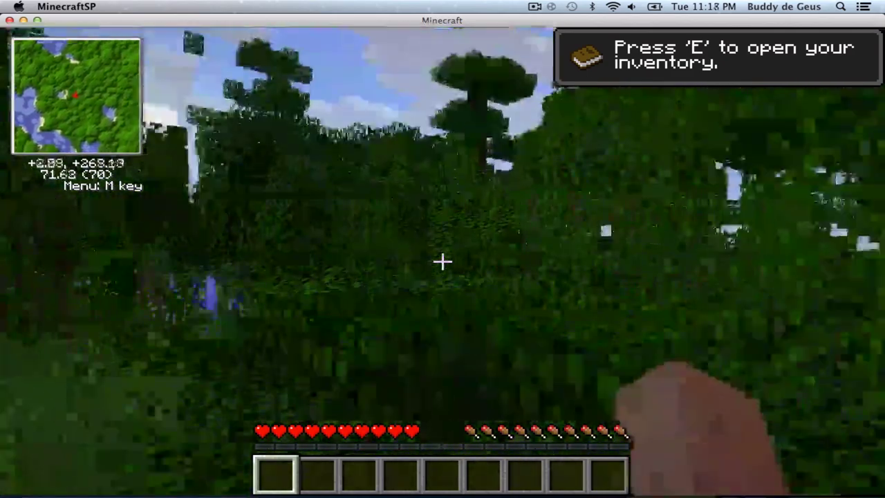
pyautogui.press('e')
pyautogui.press('e')
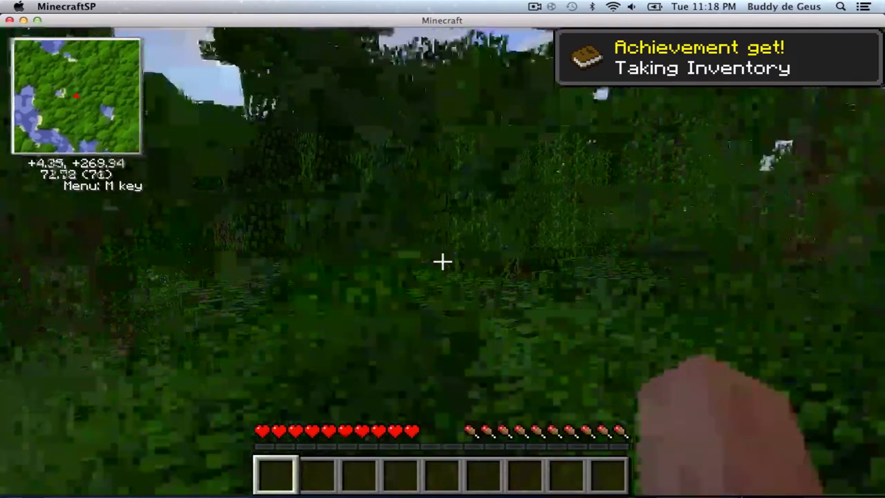
# Keep roaming the jungle toward the water, backing away from leaves.
pyautogui.press('w')
pyautogui.press('s')
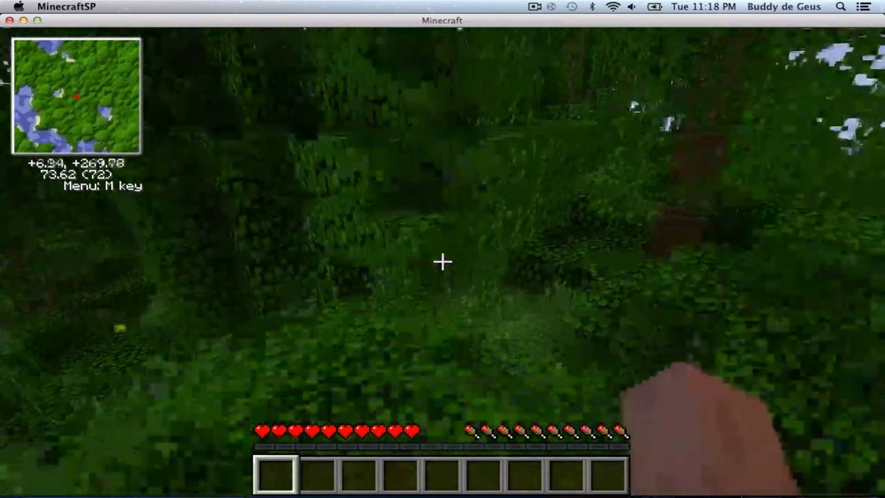
pyautogui.press('w')
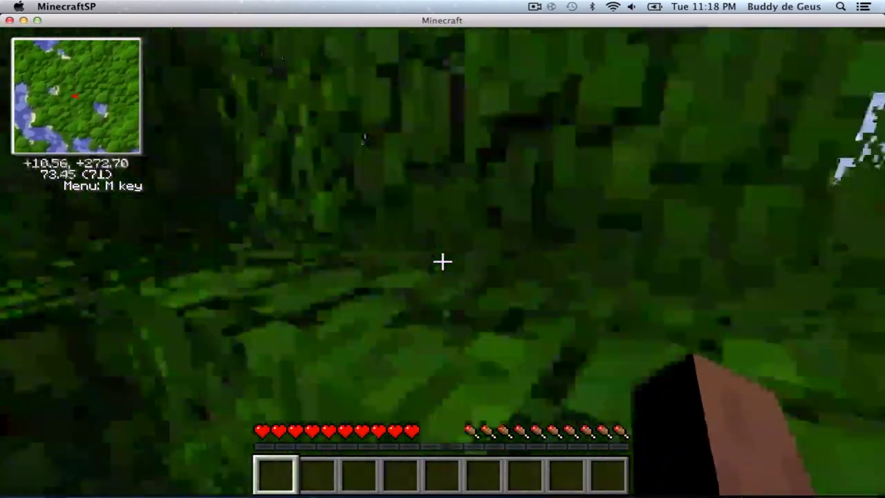
pyautogui.press('s')
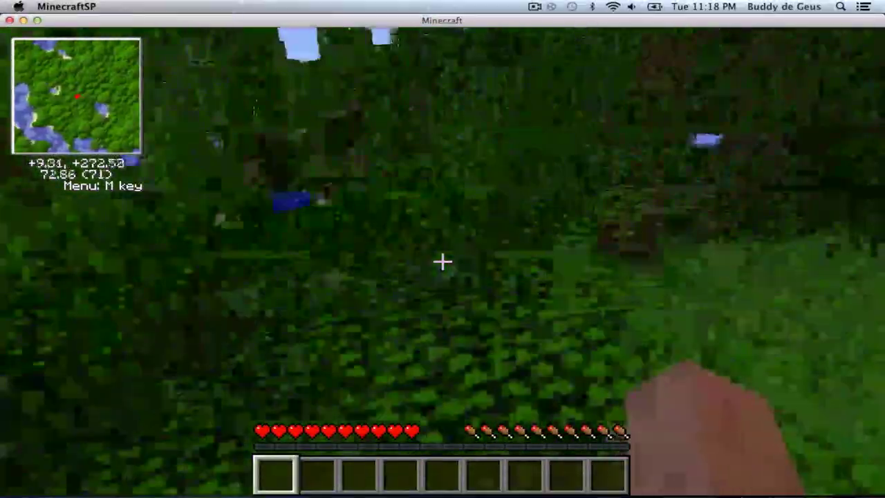
pyautogui.press('w')
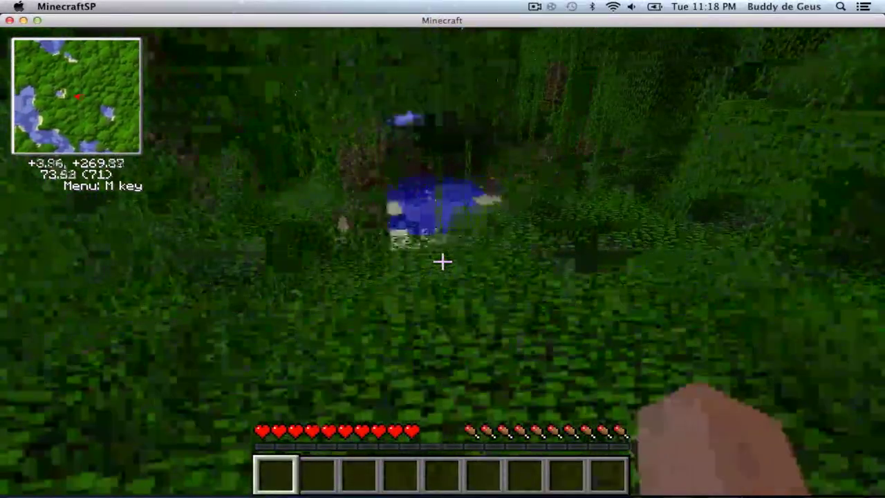
pyautogui.press('w')
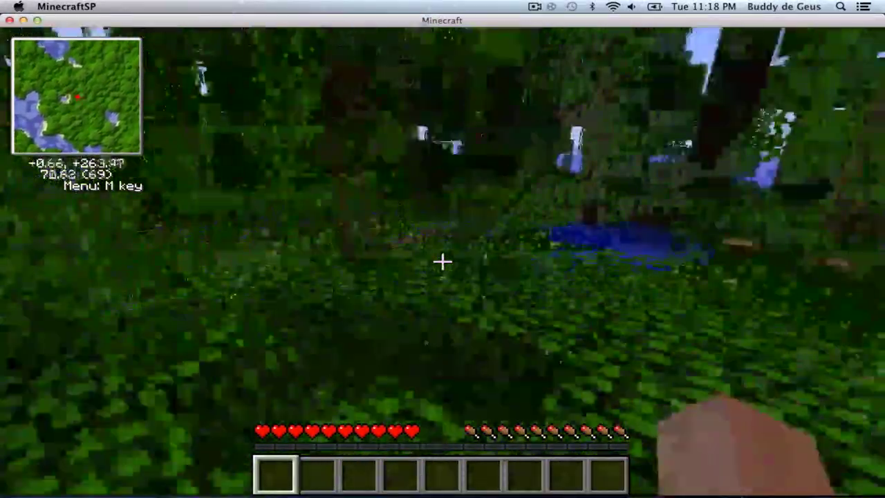
pyautogui.press('w')
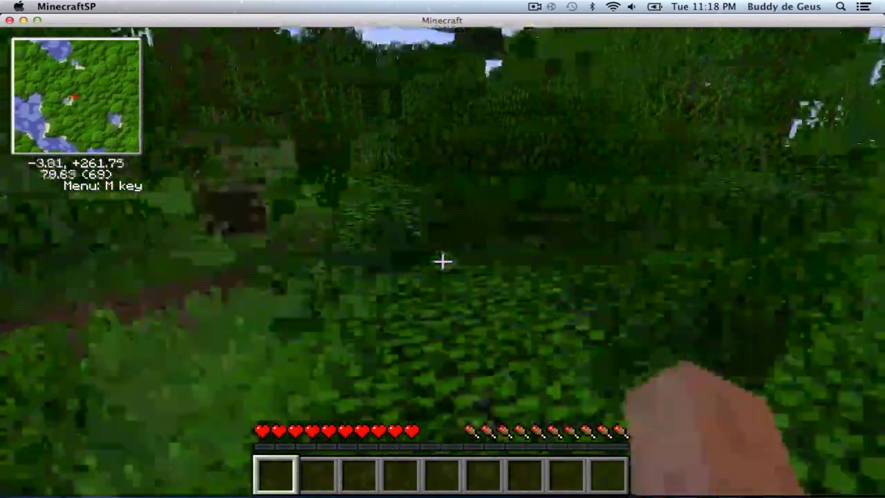